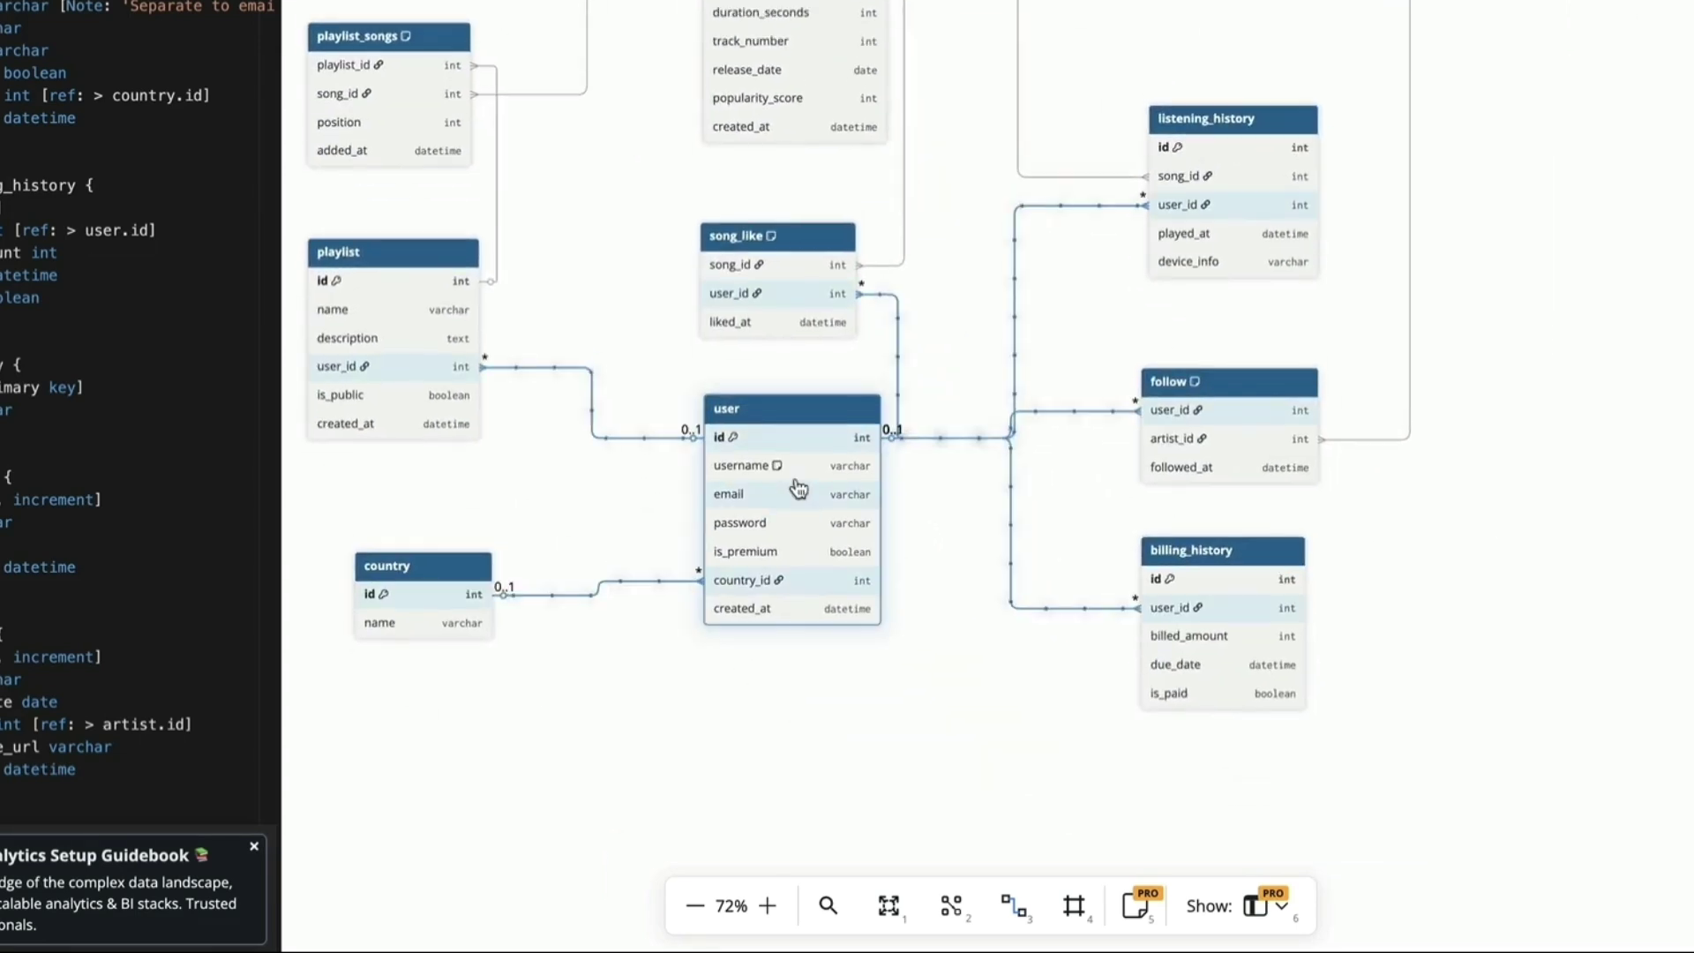
scroll(799, 485, up, 5)
scroll(799, 484, up, 5)
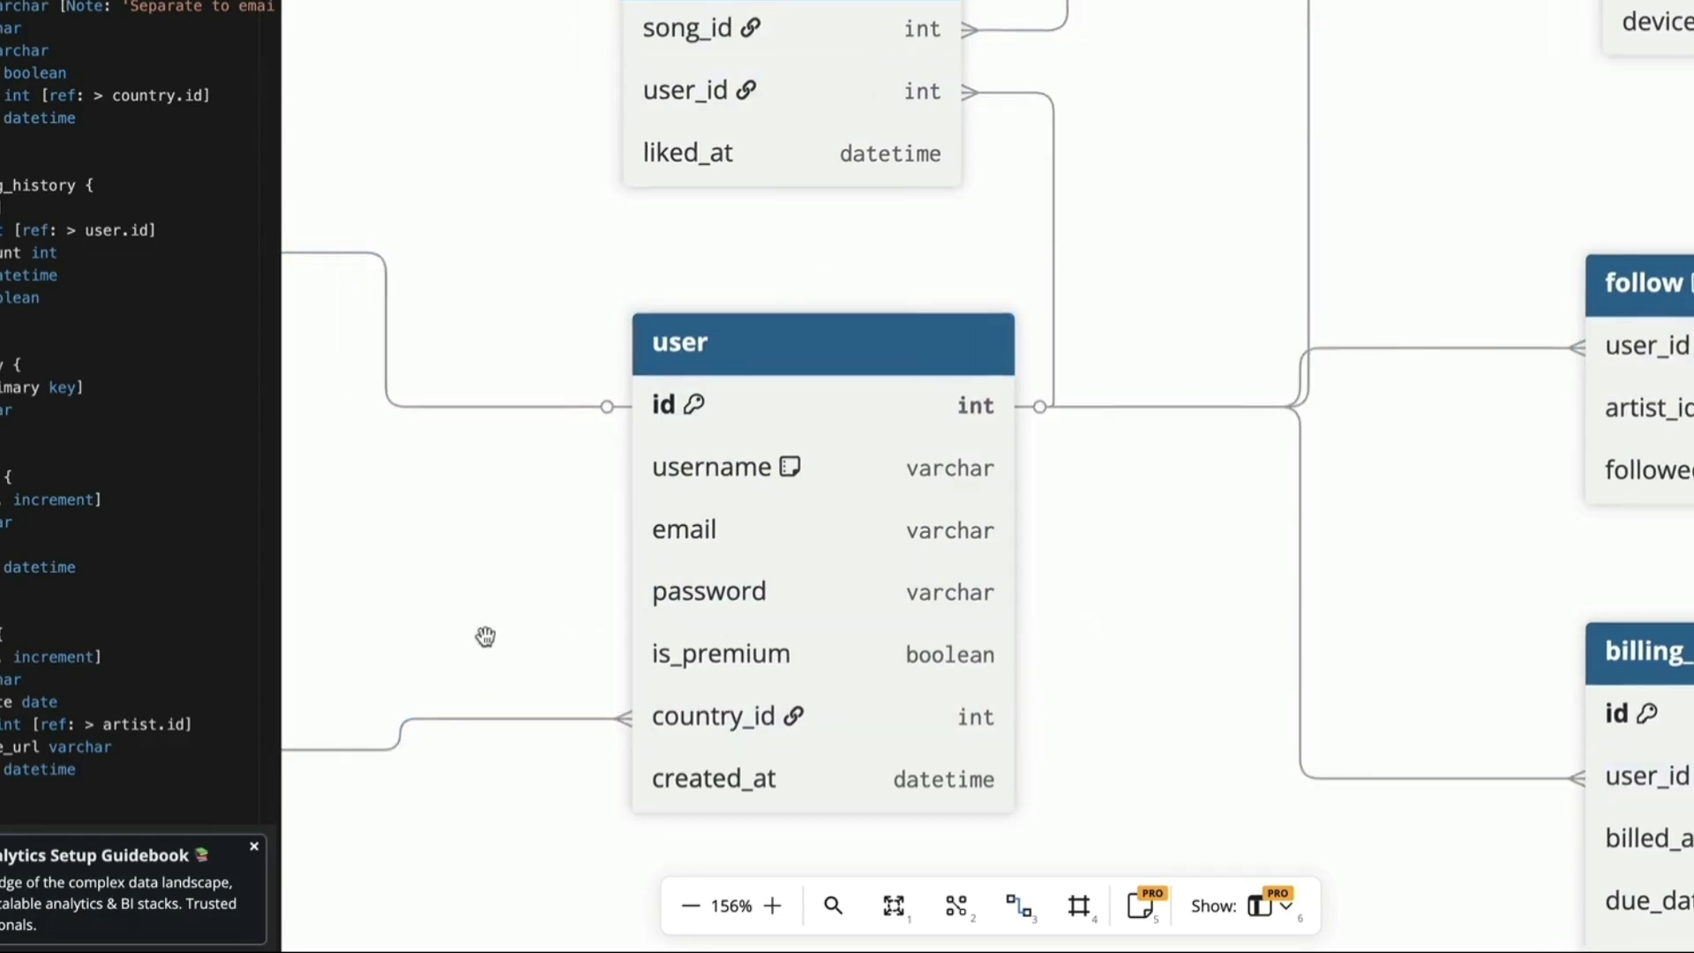
Step: Pan the canvas to reveal the country table linked to user's country_id
mouse_move(484, 636)
mouse_down()
mouse_move(979, 566)
mouse_move(911, 545)
mouse_up()
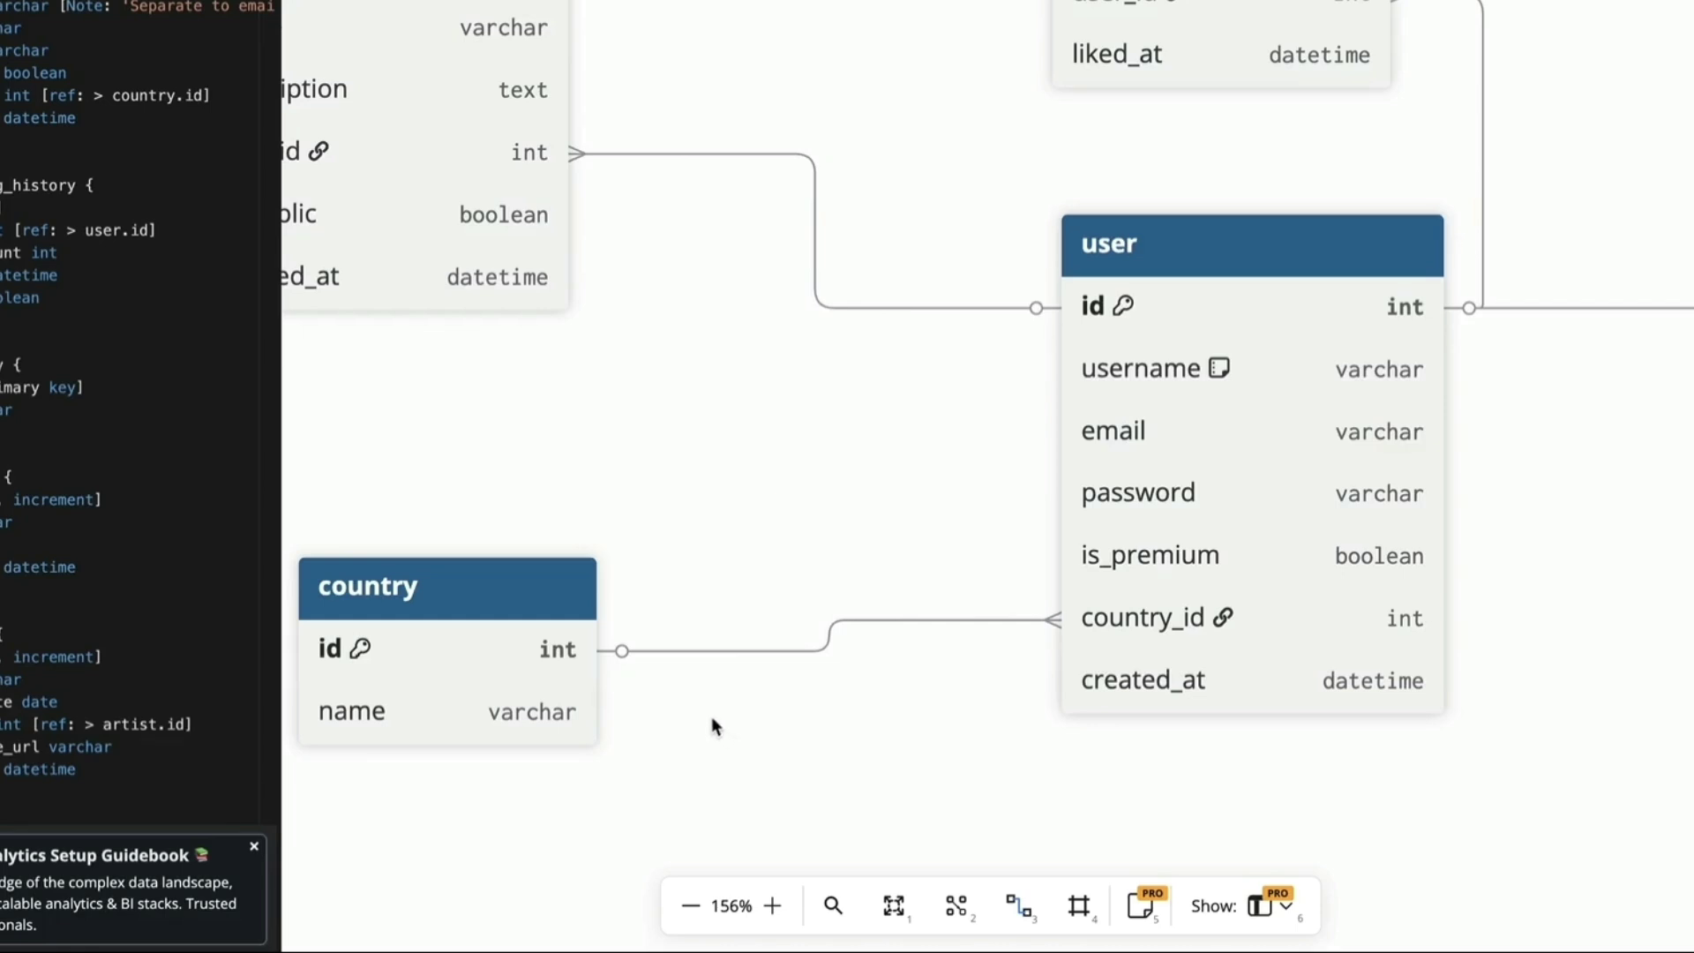
scroll(711, 716, down, 3)
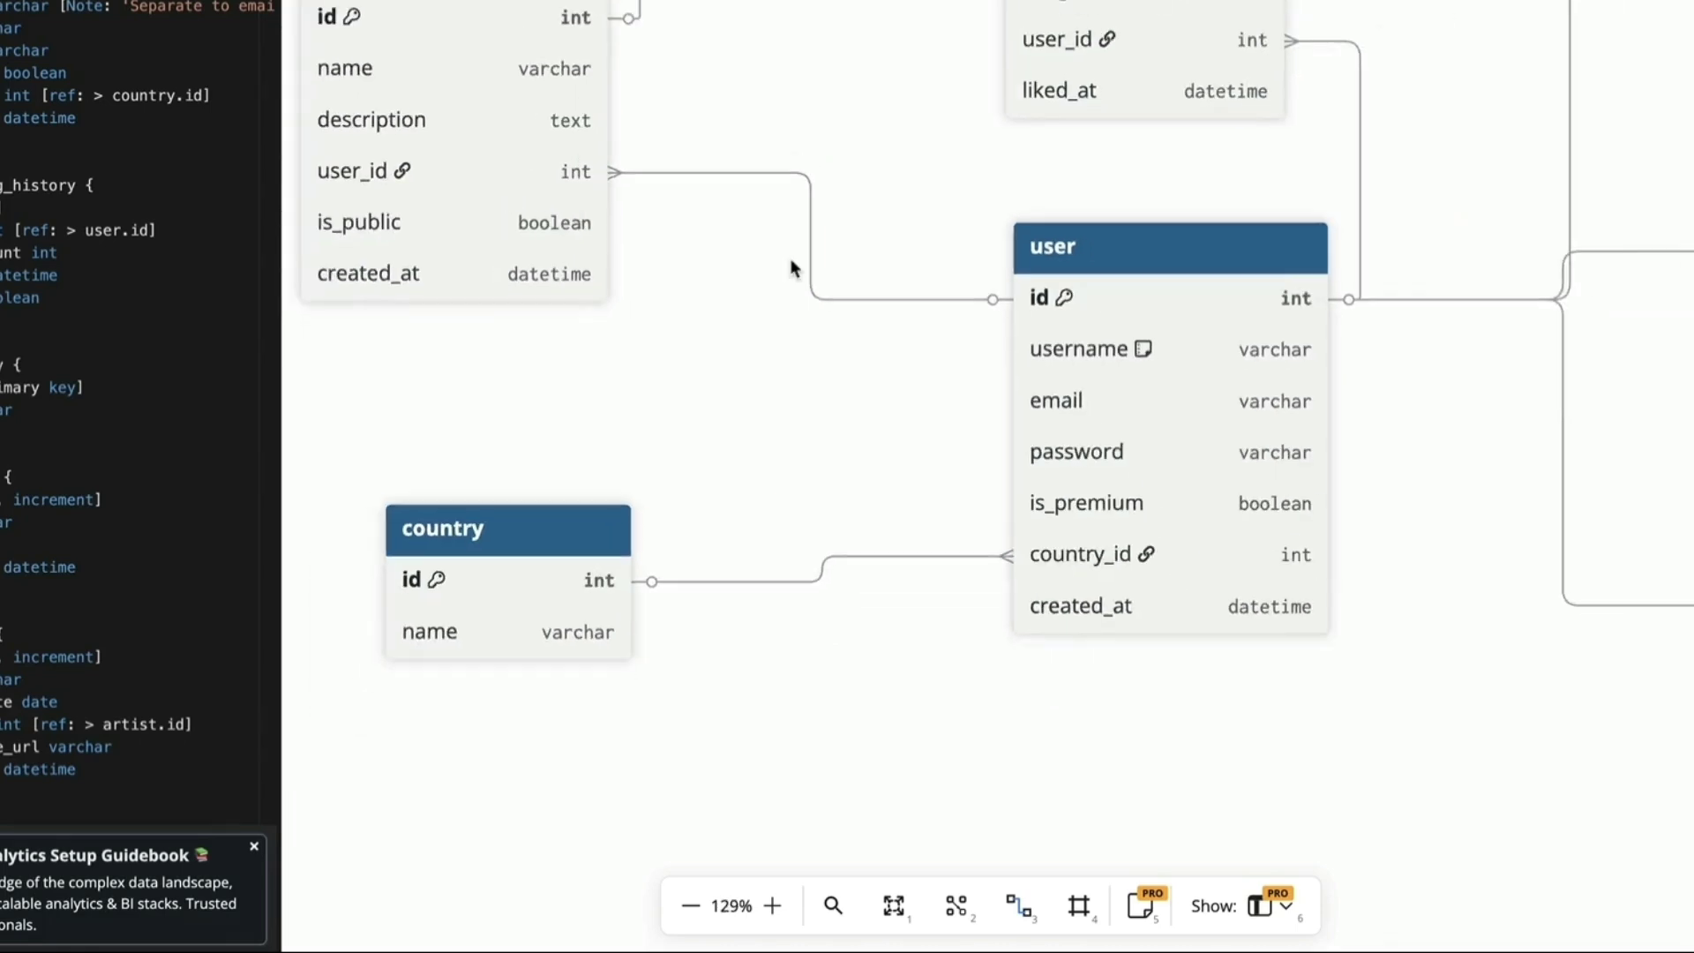
scroll(794, 264, down, 3)
Step: Pan the canvas right to bring the billing_history and follow tables into view
drag(1406, 442, 832, 389)
scroll(848, 507, up, 3)
scroll(848, 507, up, 1)
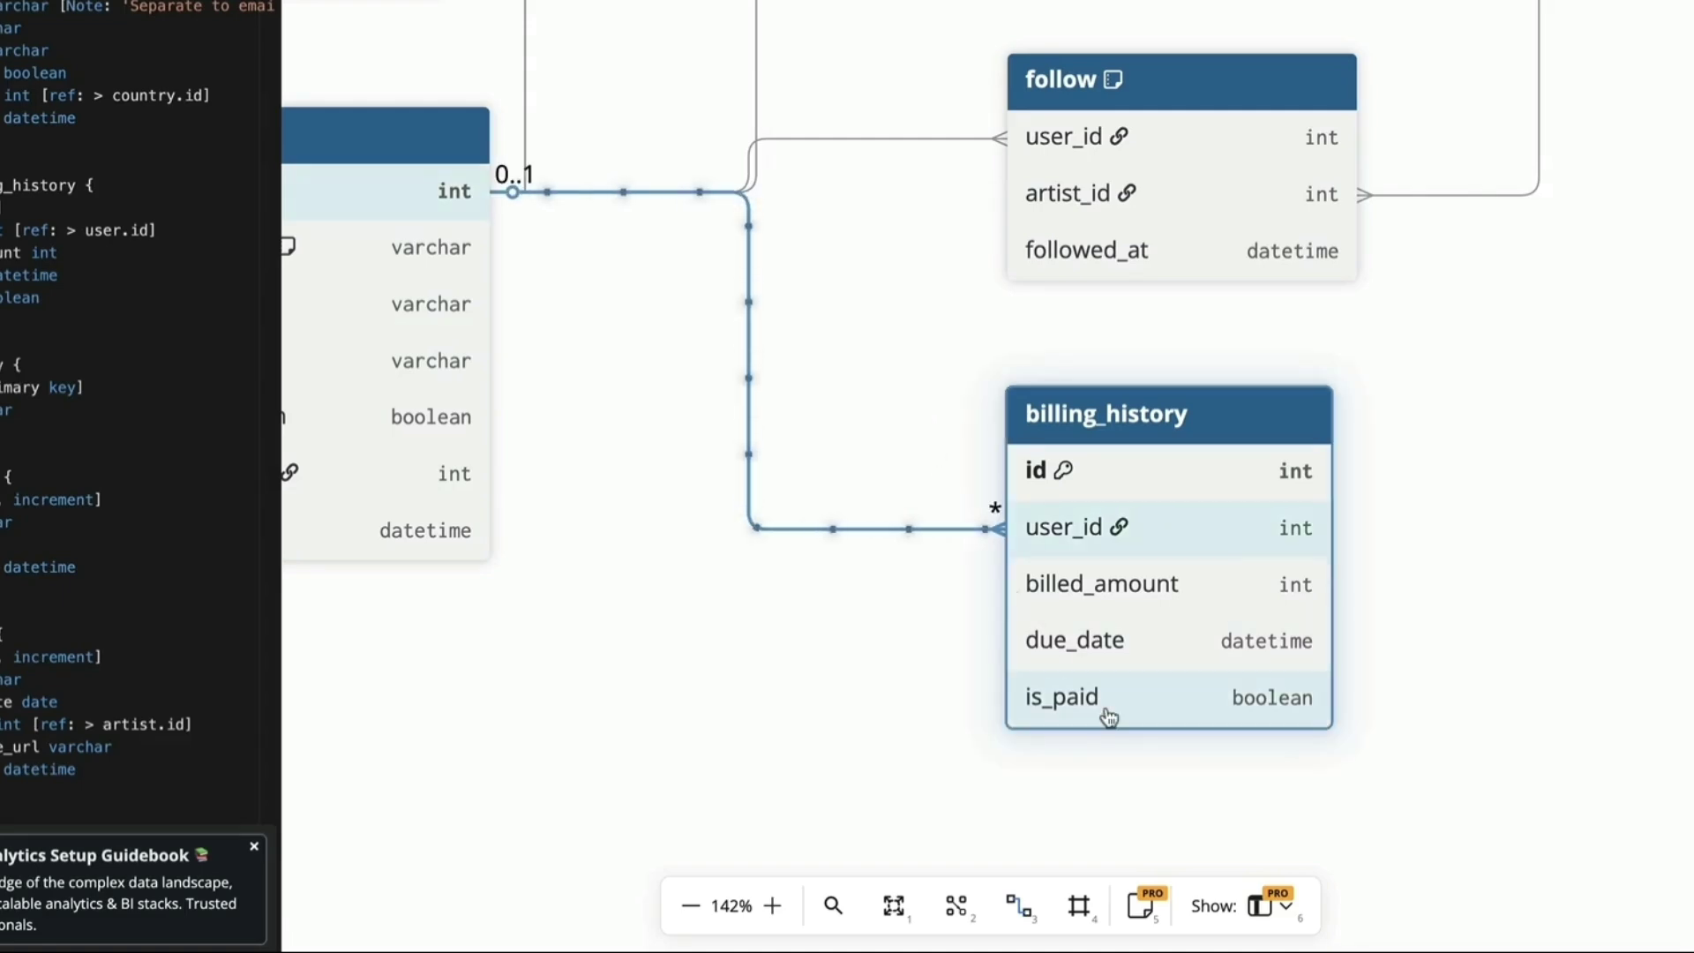
scroll(957, 712, down, 3)
scroll(1033, 489, down, 2)
scroll(1032, 489, up, 3)
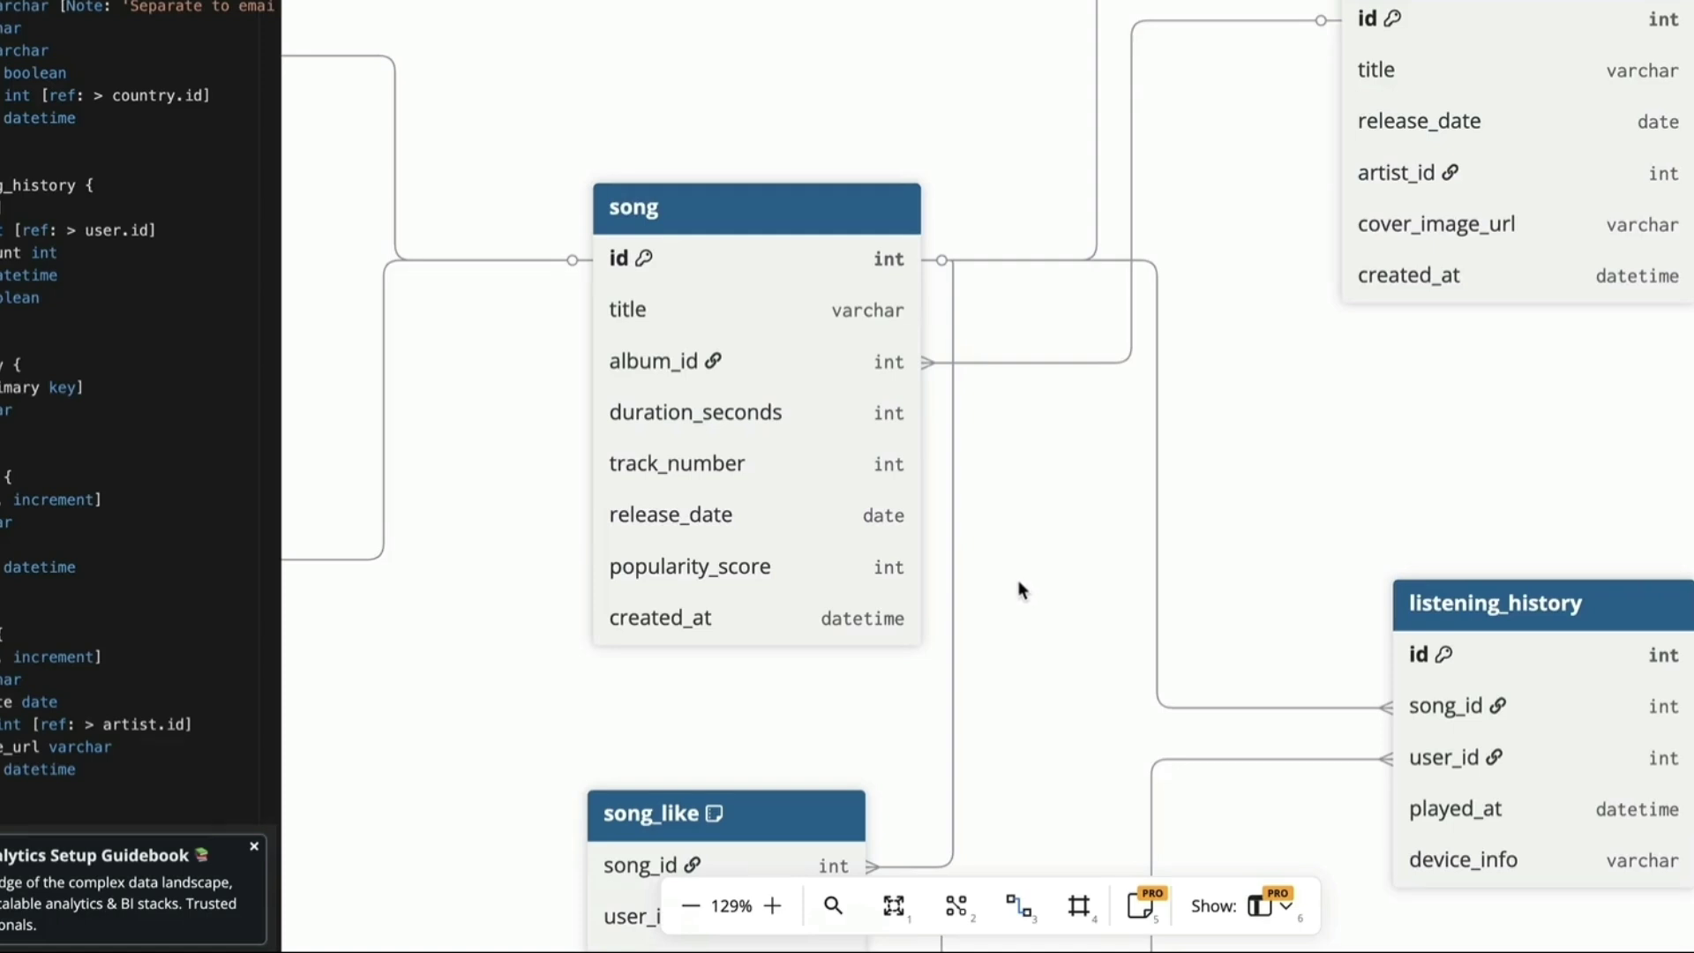
Step: Pan past the album and artist tables to centre the view on song_artists
drag(1304, 376, 852, 585)
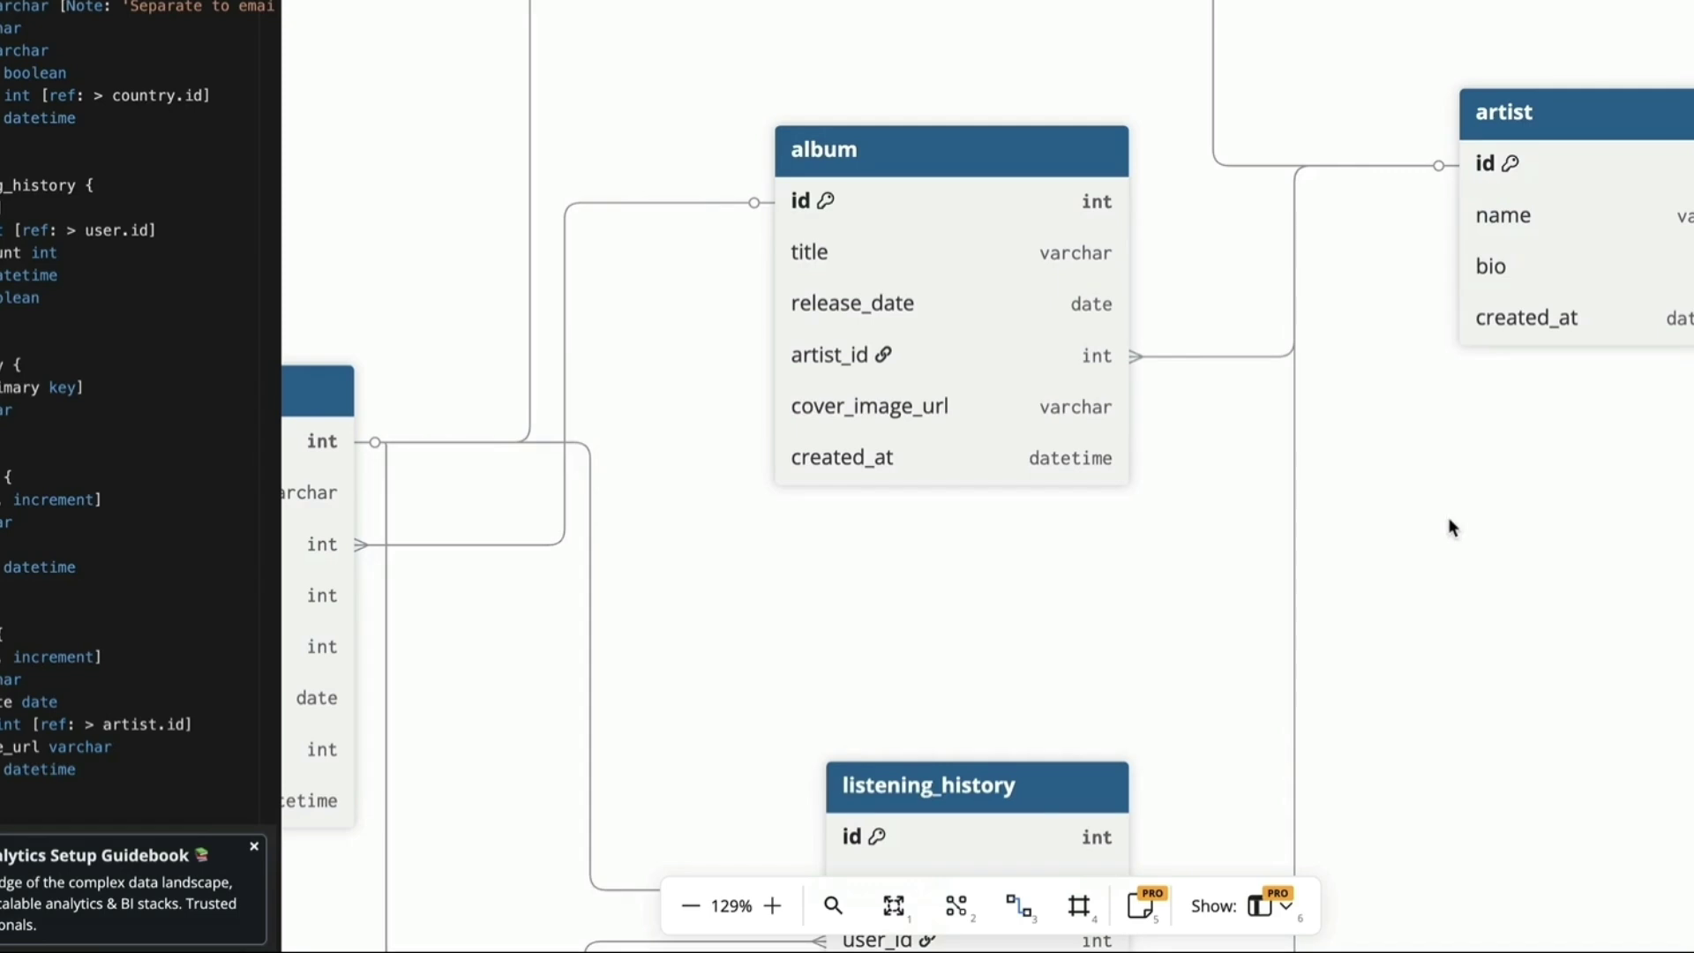
drag(1447, 517, 1055, 600)
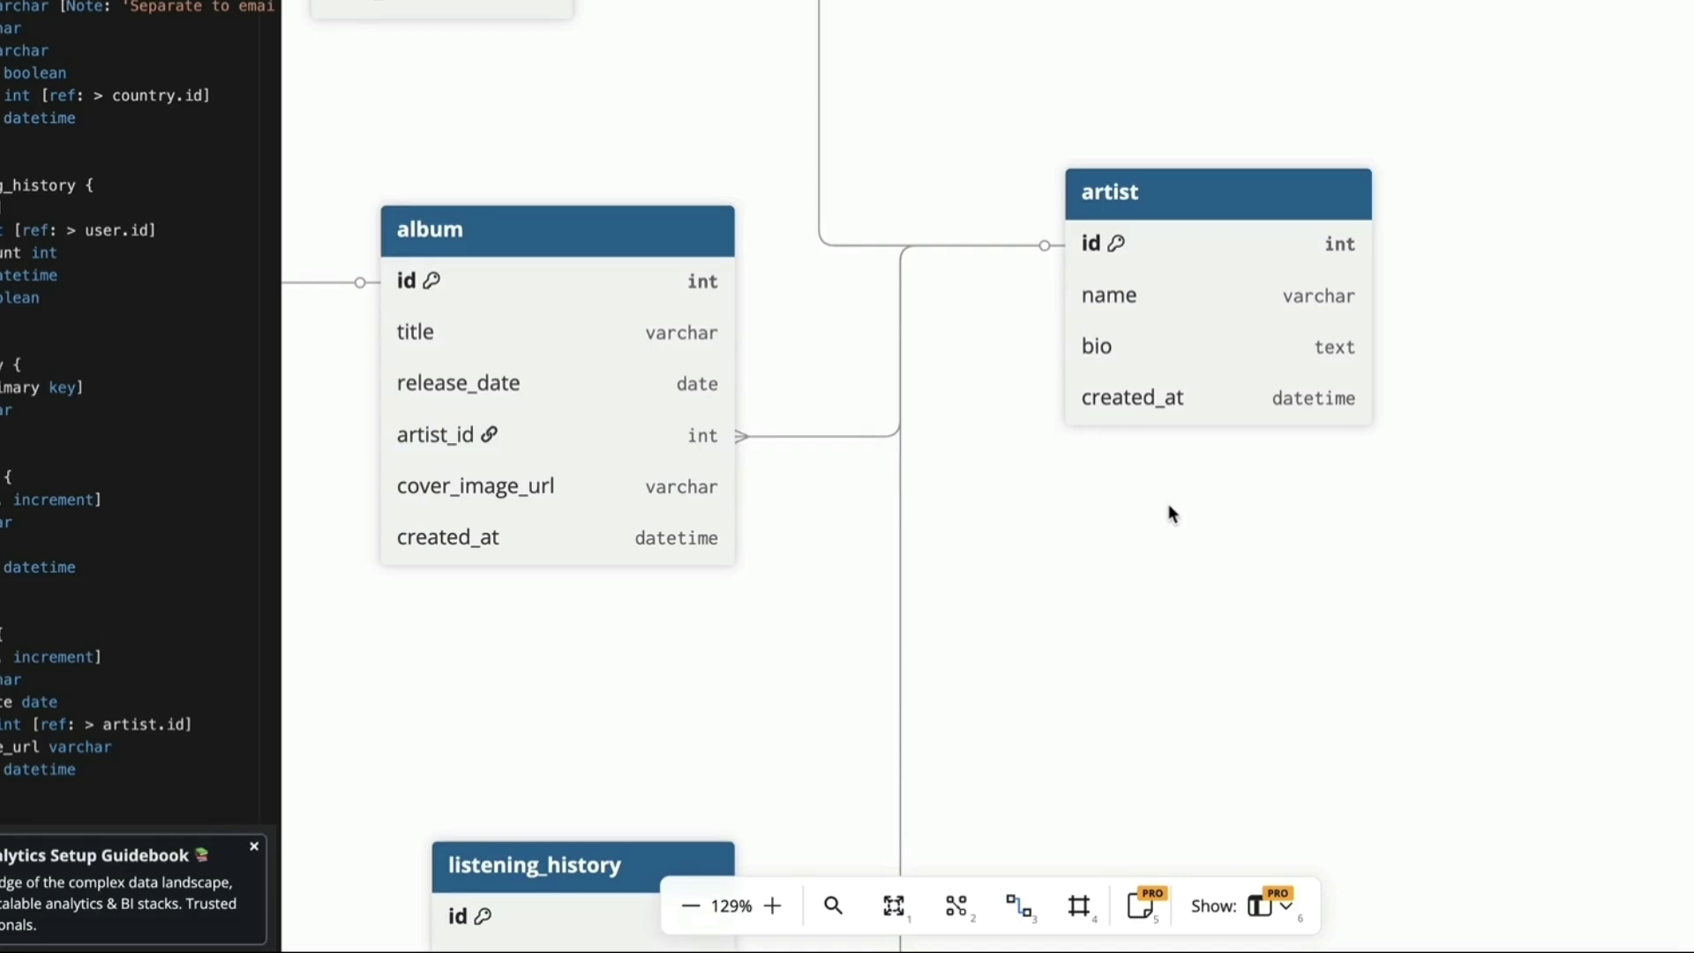
scroll(1007, 458, down, 2)
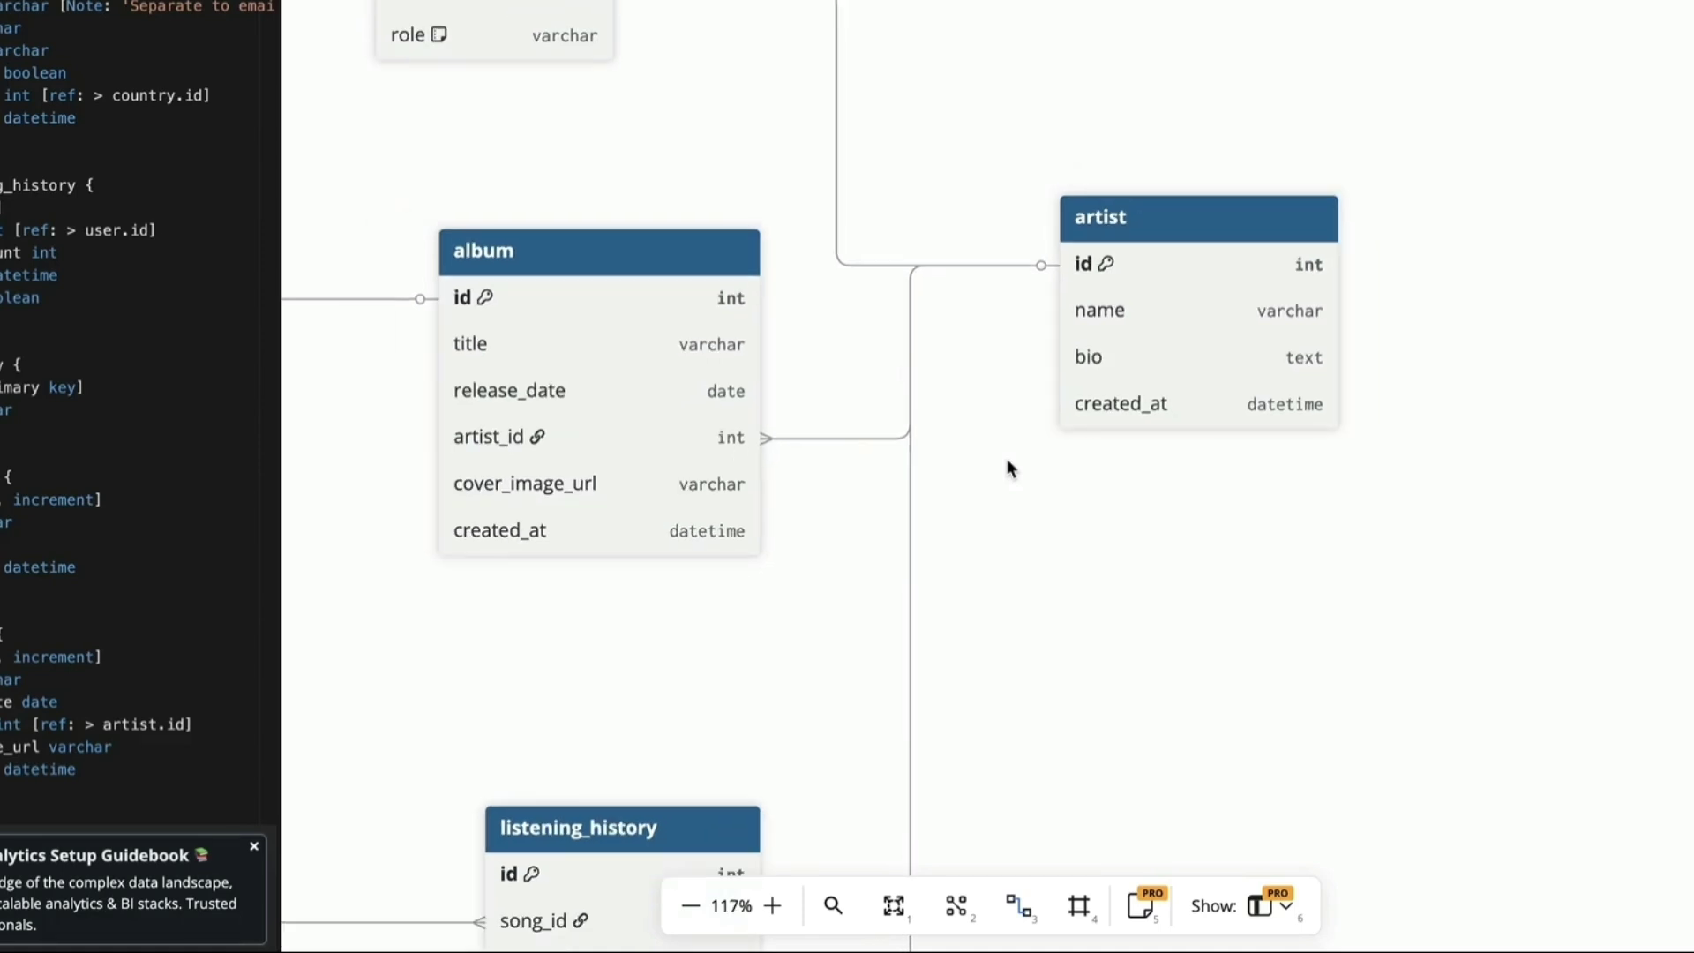
scroll(1007, 458, down, 2)
scroll(1007, 460, down, 1)
scroll(1006, 460, down, 1)
scroll(1007, 460, down, 1)
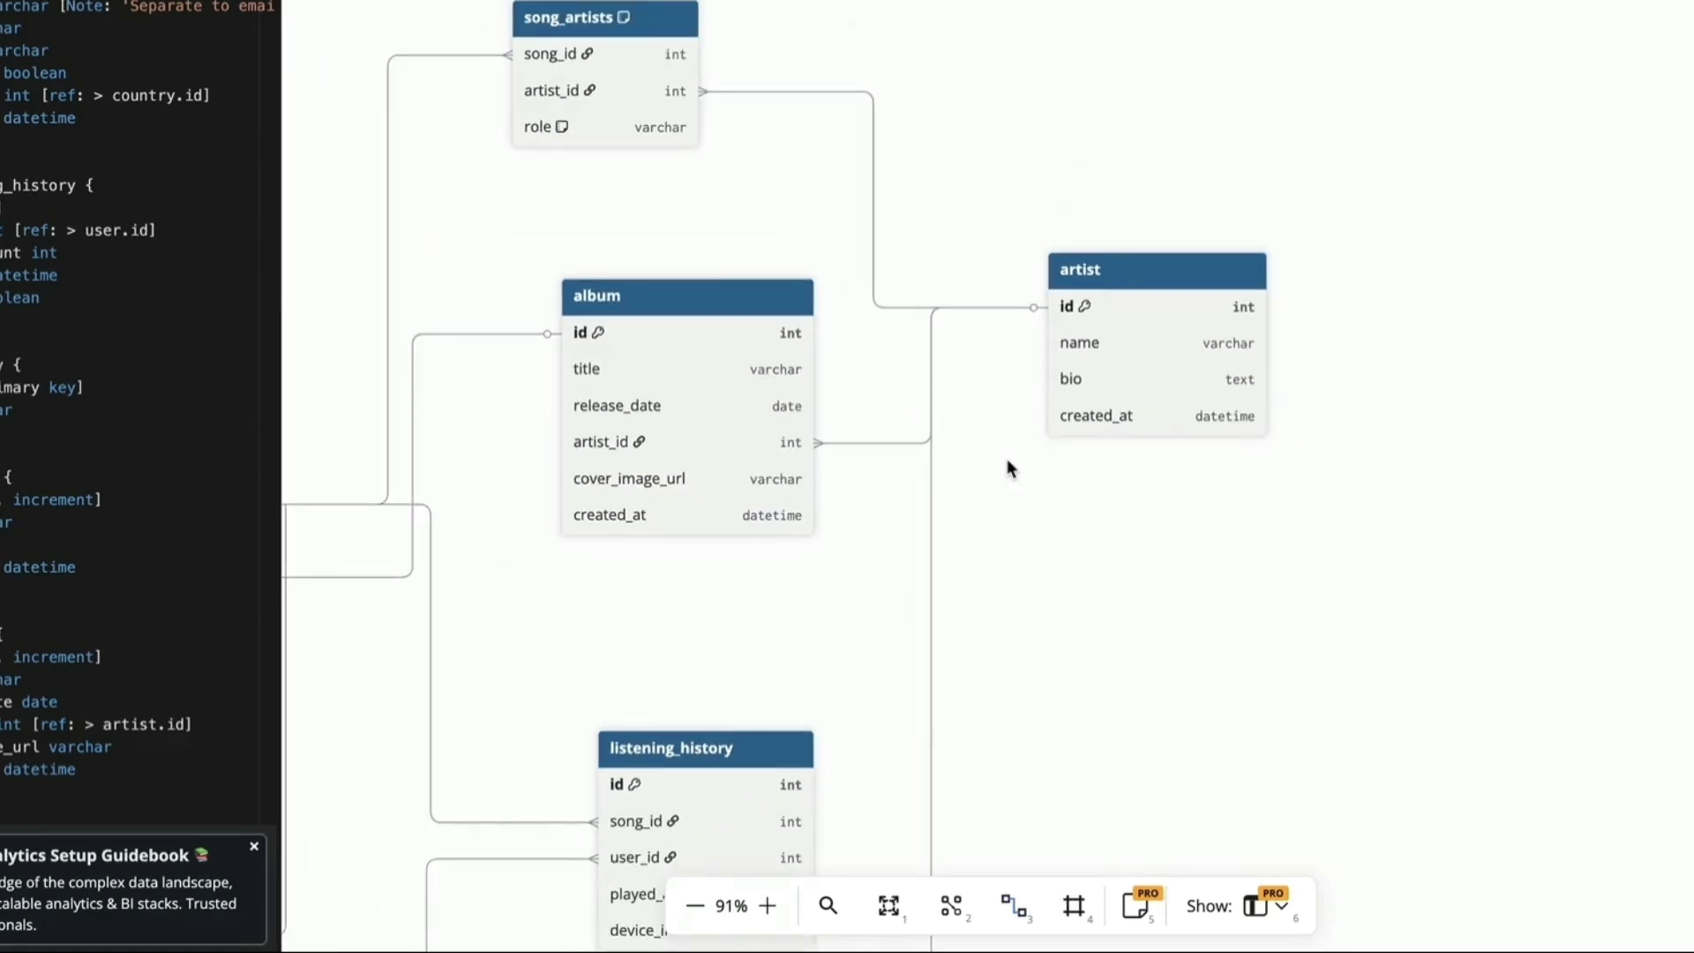
scroll(1007, 460, down, 1)
scroll(1007, 459, down, 1)
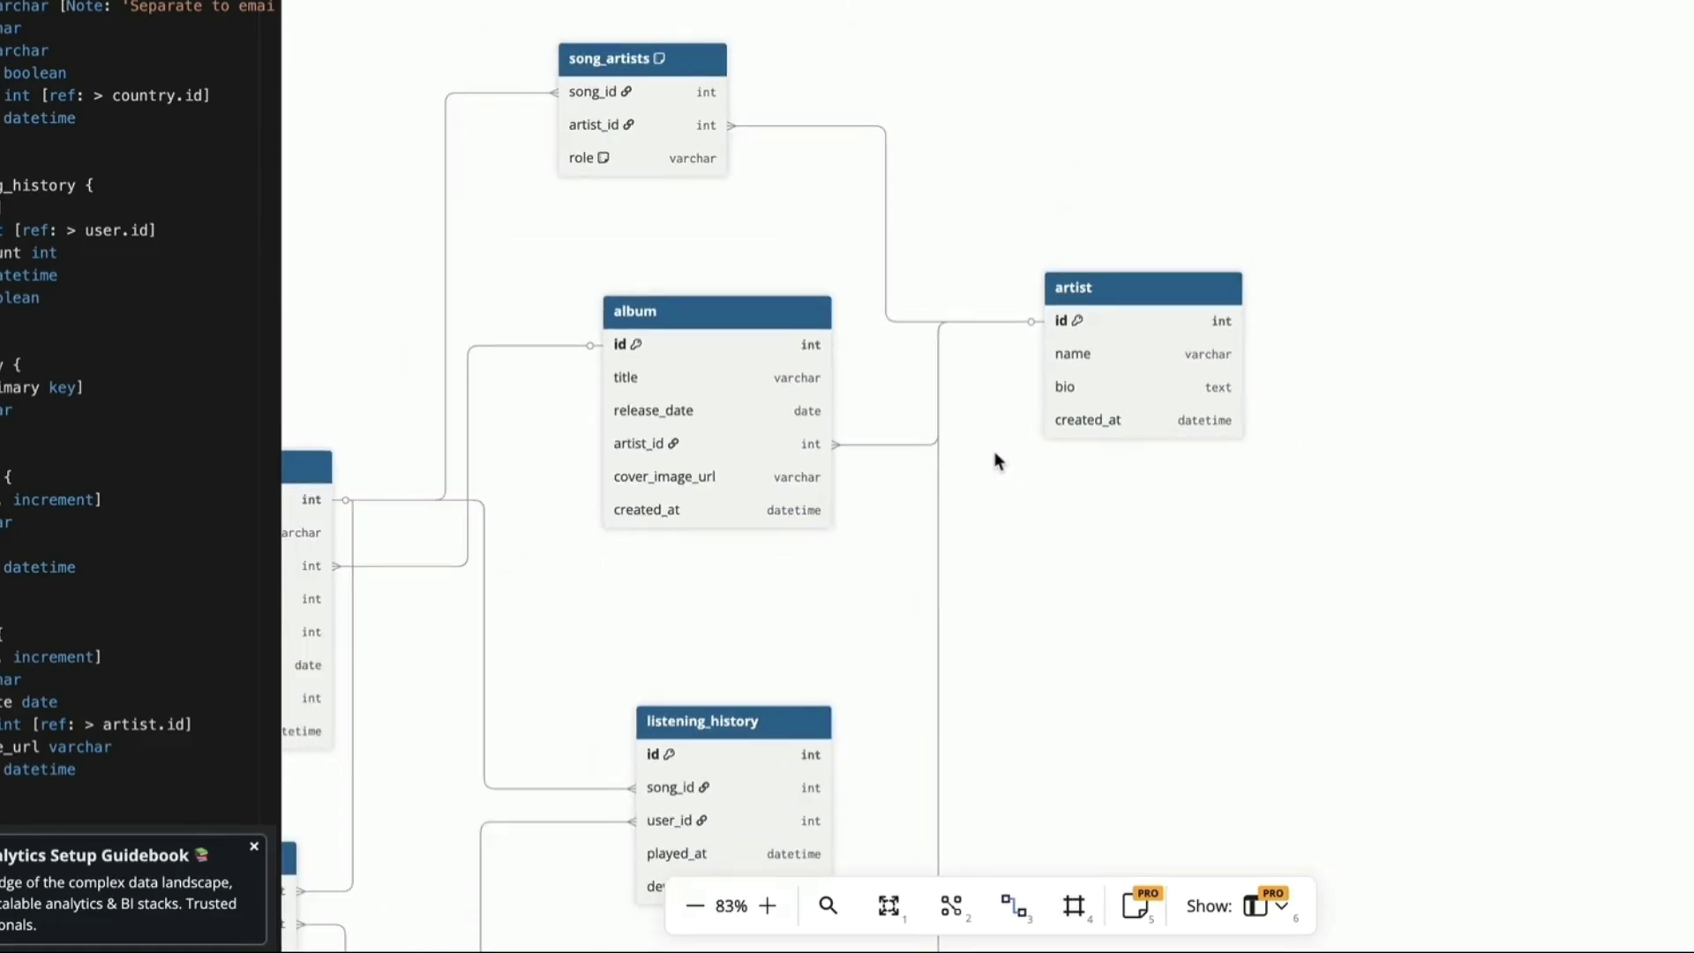
drag(381, 140, 596, 242)
scroll(765, 201, up, 1)
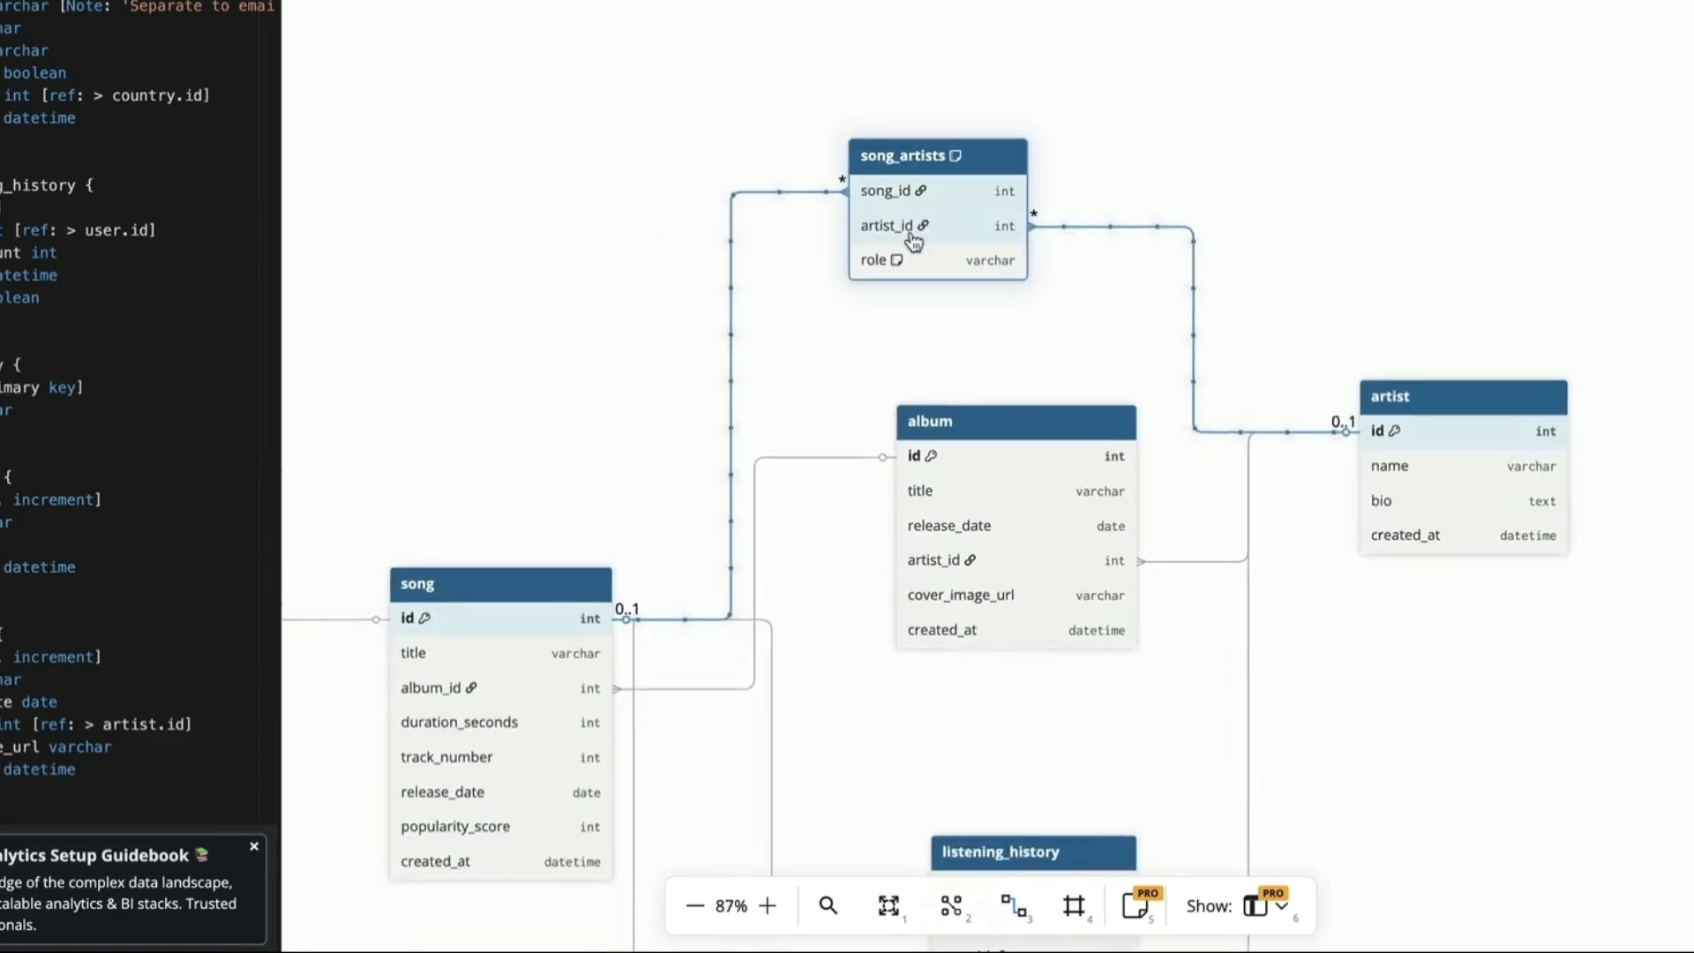
scroll(766, 201, up, 1)
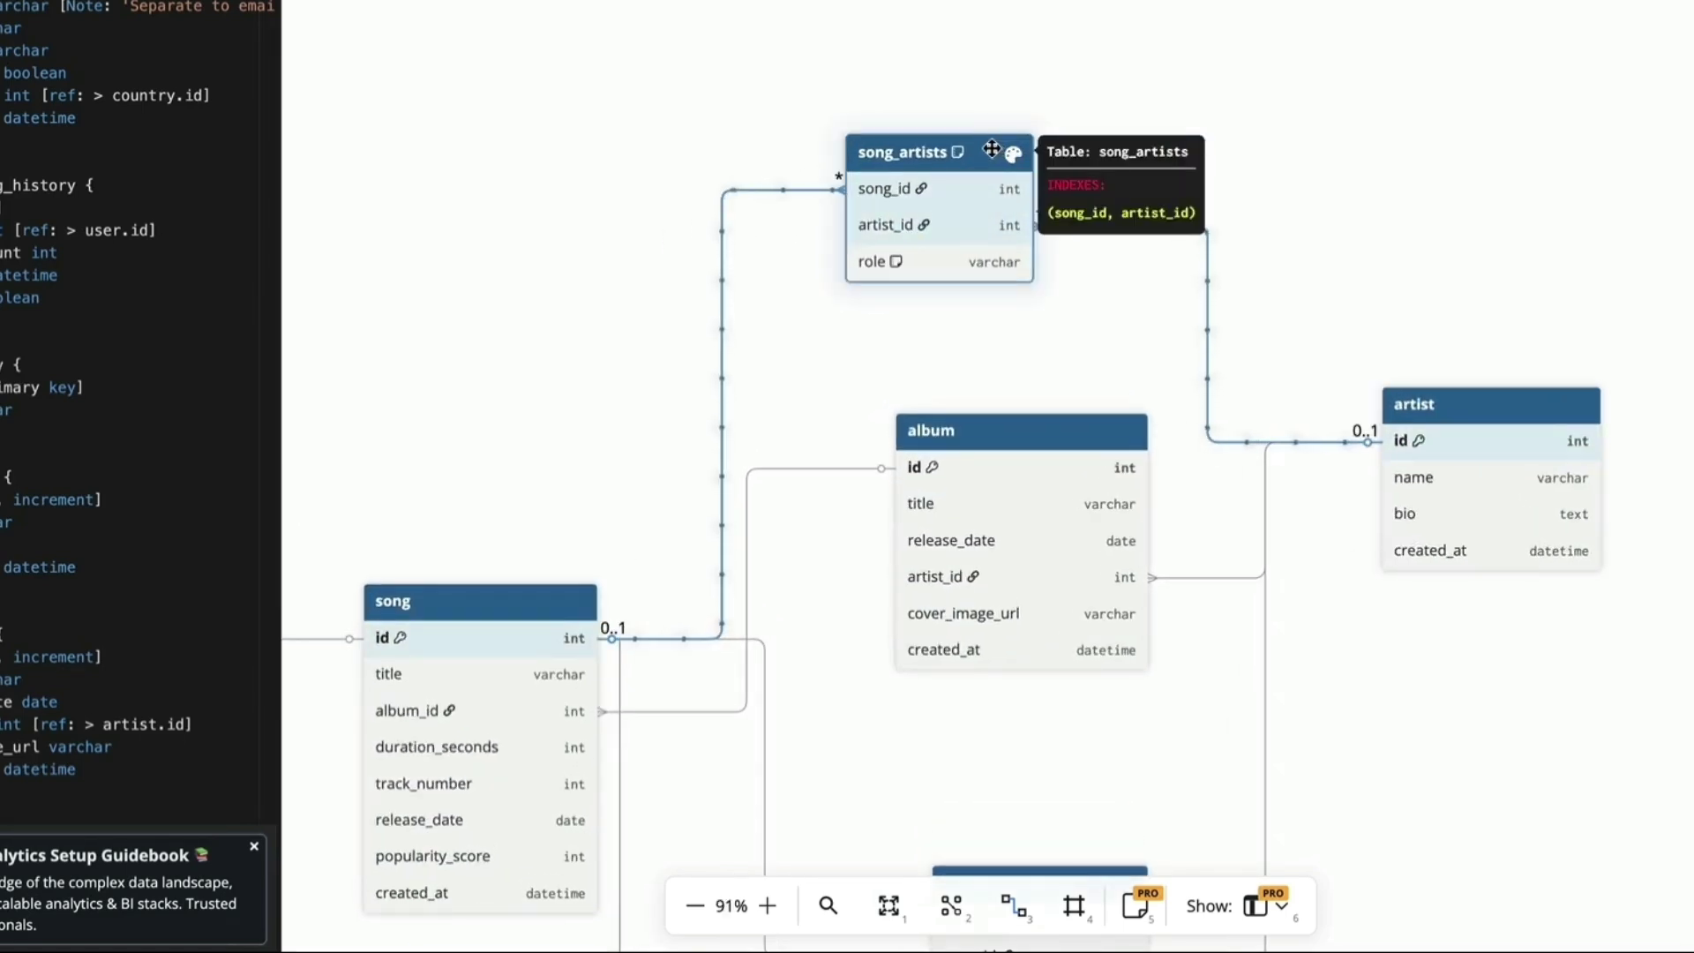
mouse_move(896, 260)
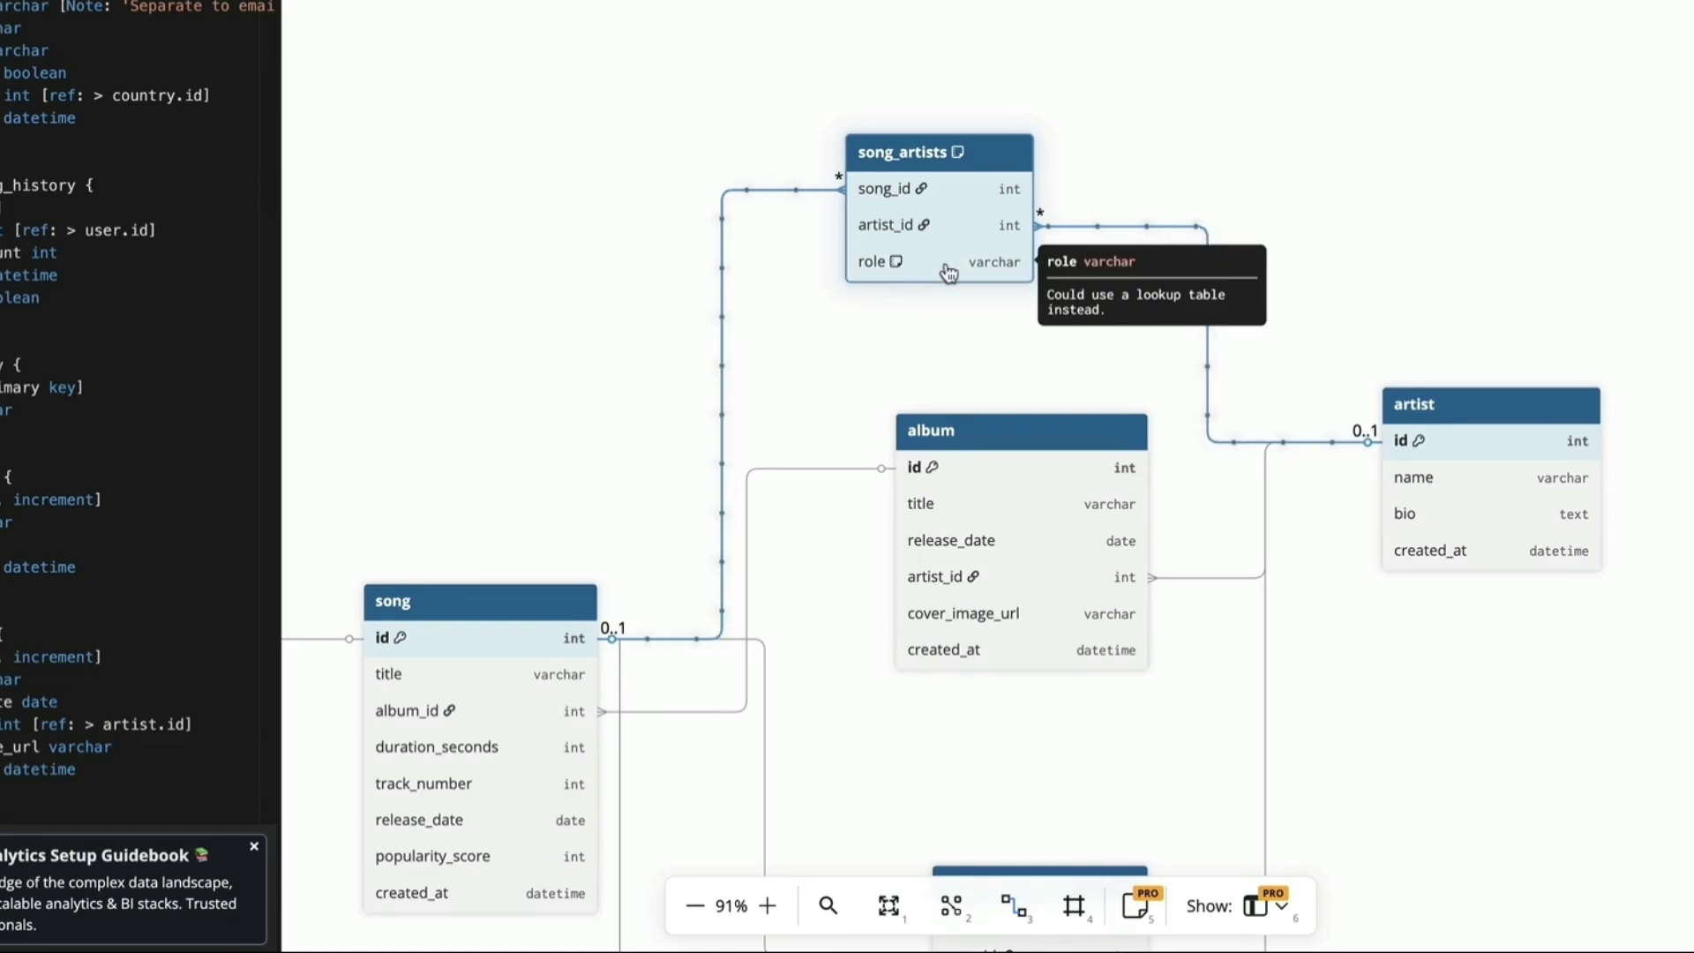
scroll(532, 397, down, 3)
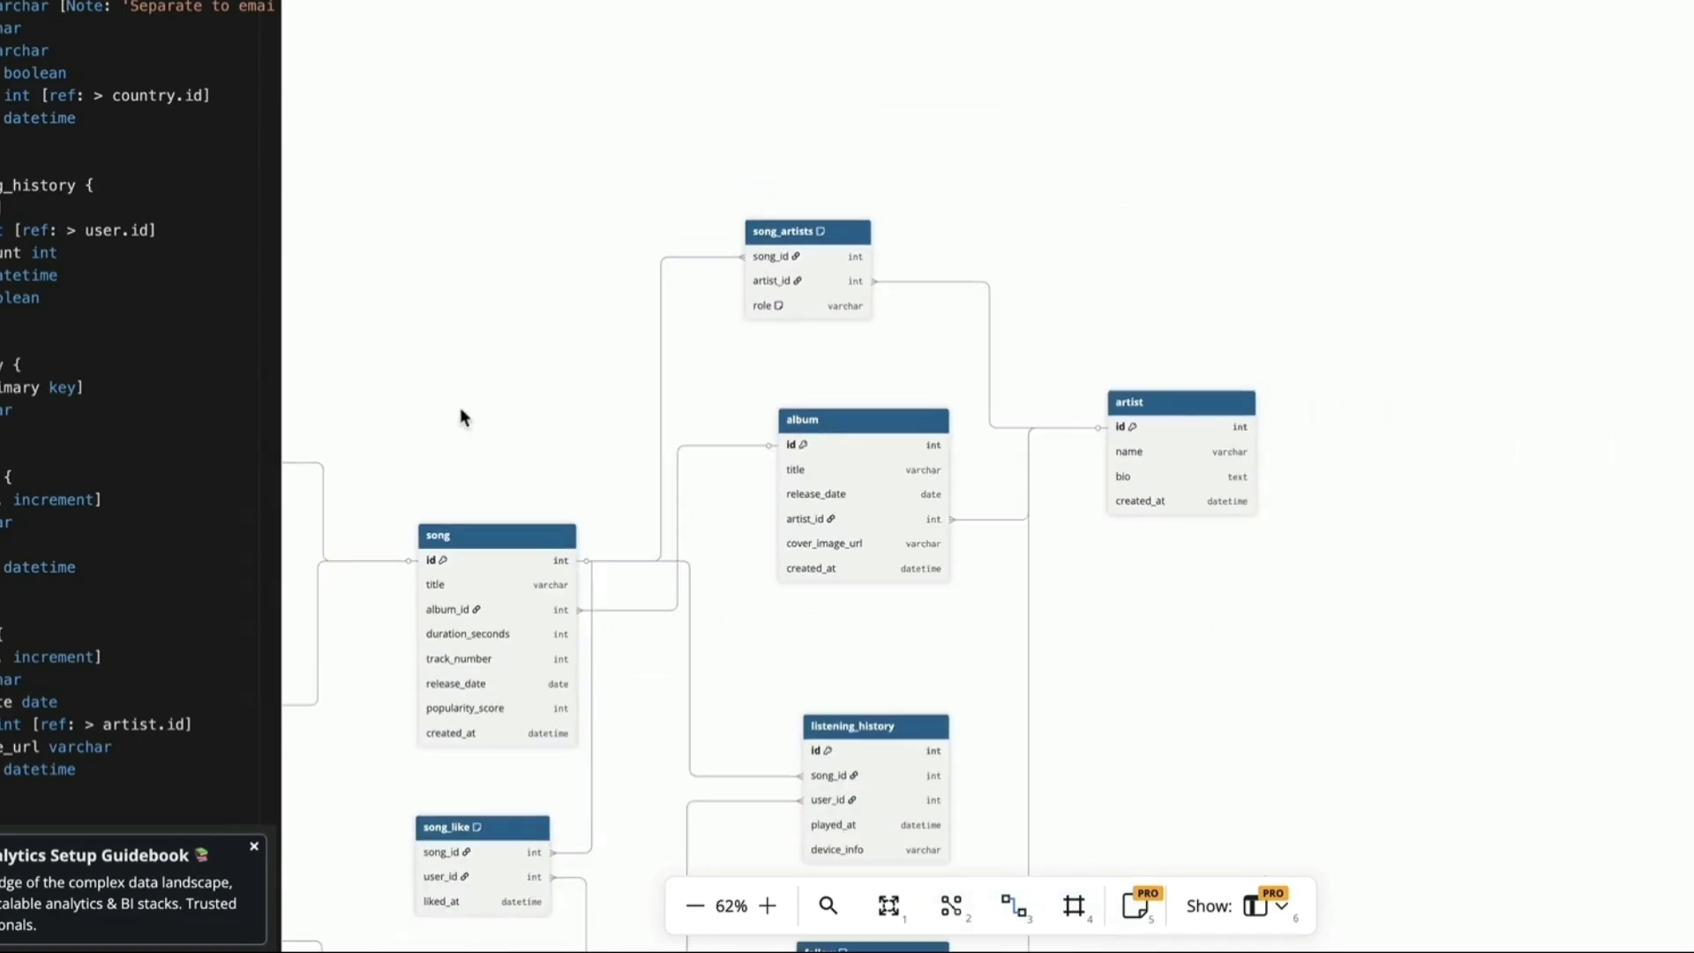
scroll(460, 407, down, 3)
scroll(763, 325, up, 3)
scroll(756, 531, up, 3)
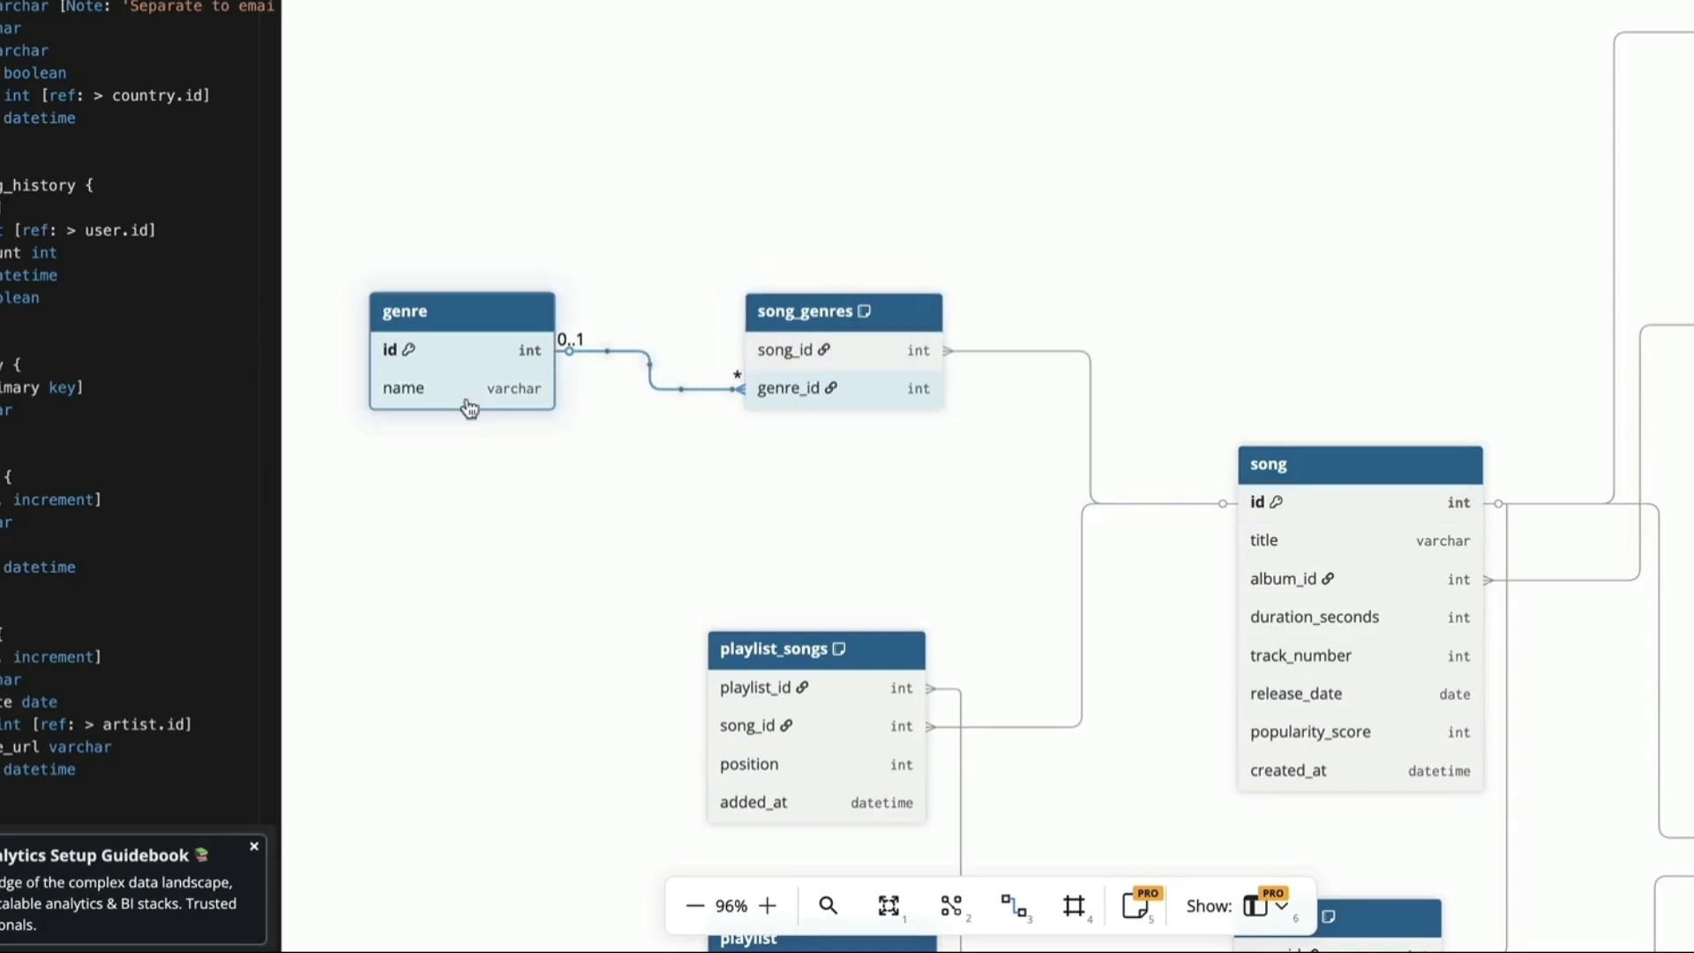
Step: Pan down to playlist_songs and playlist, keeping the song table visible above them
drag(953, 541, 794, 31)
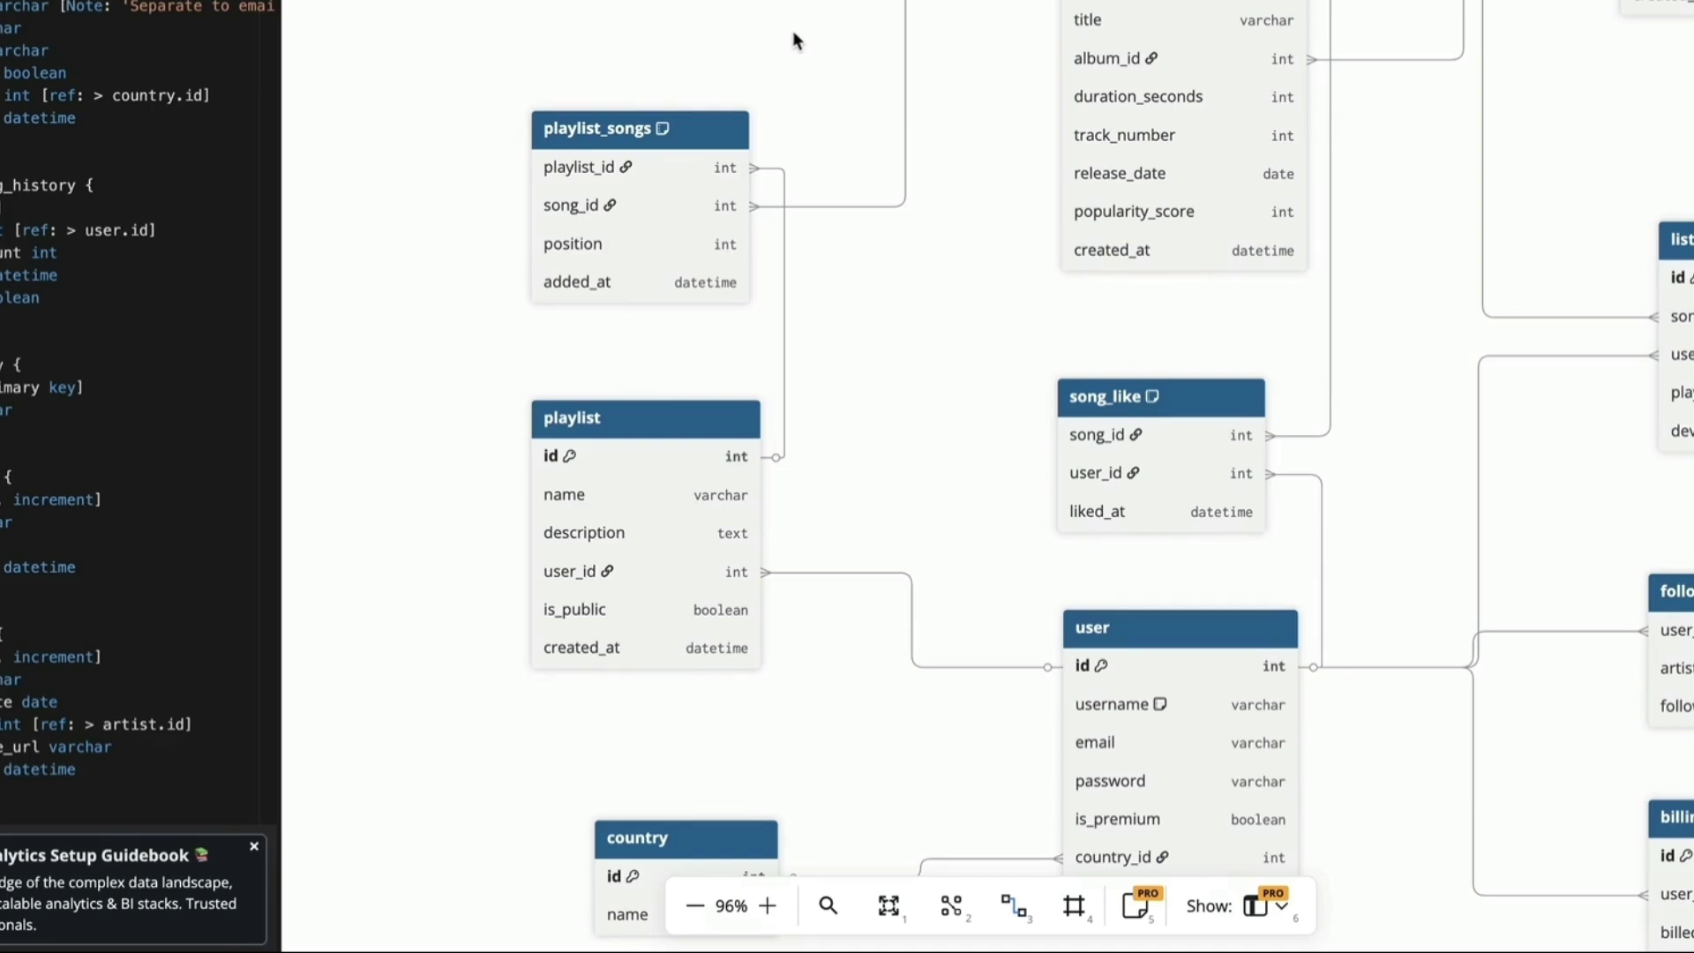
mouse_move(602, 128)
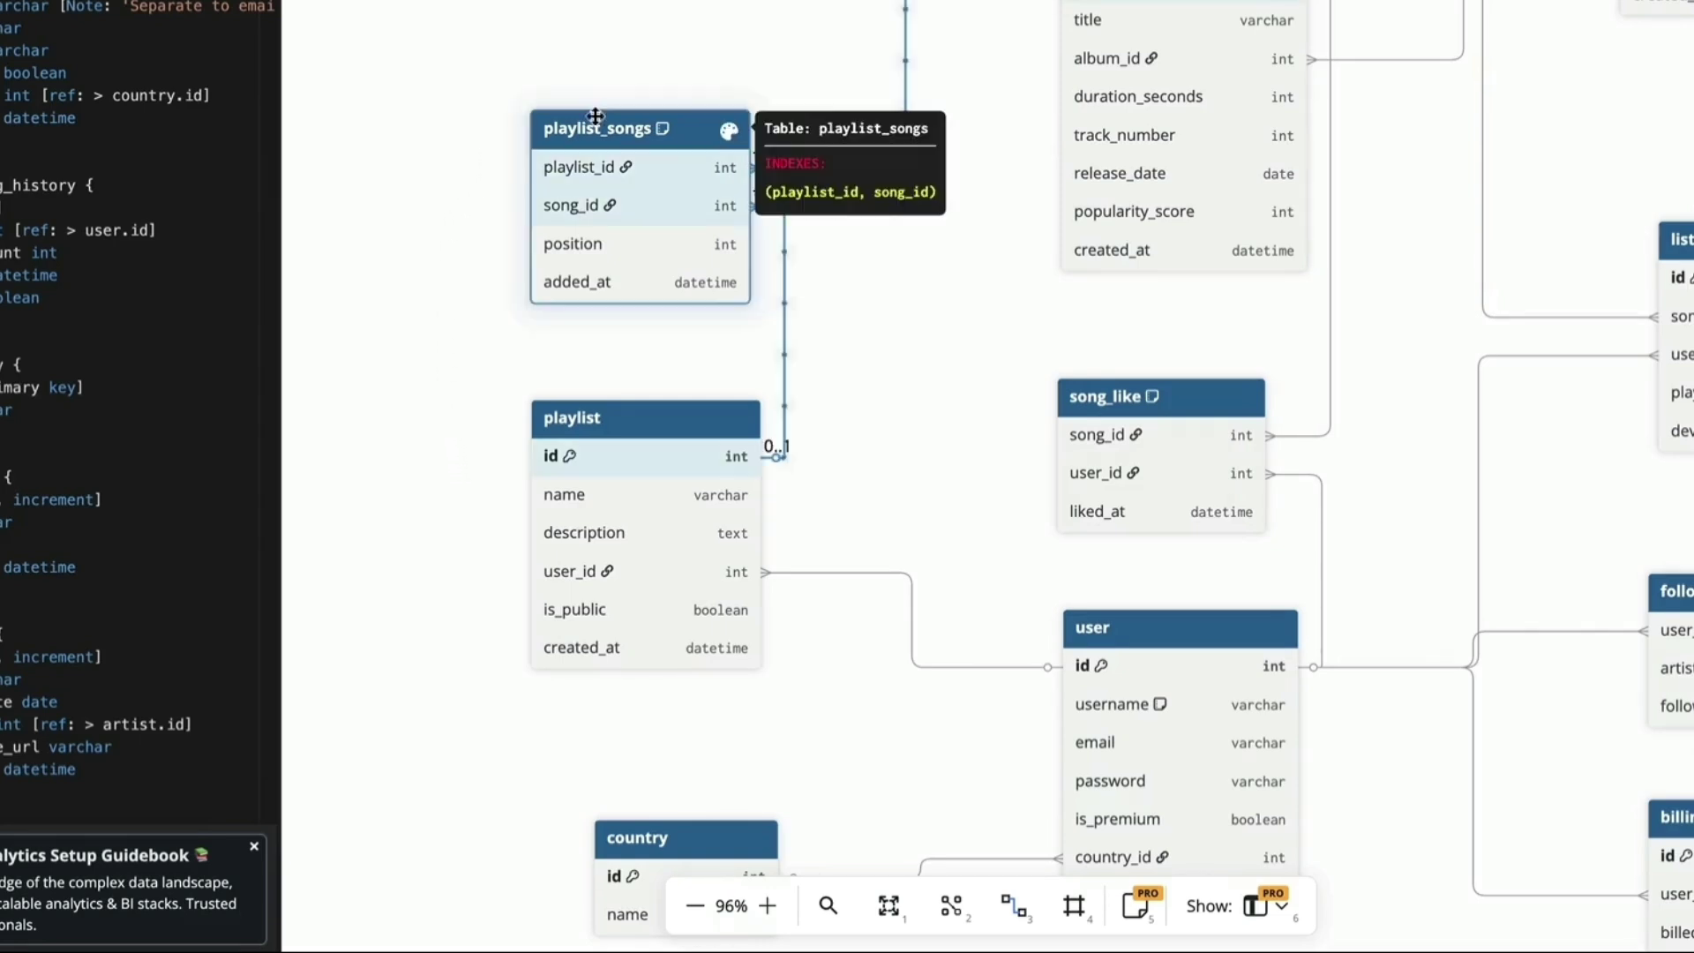
drag(601, 85, 555, 182)
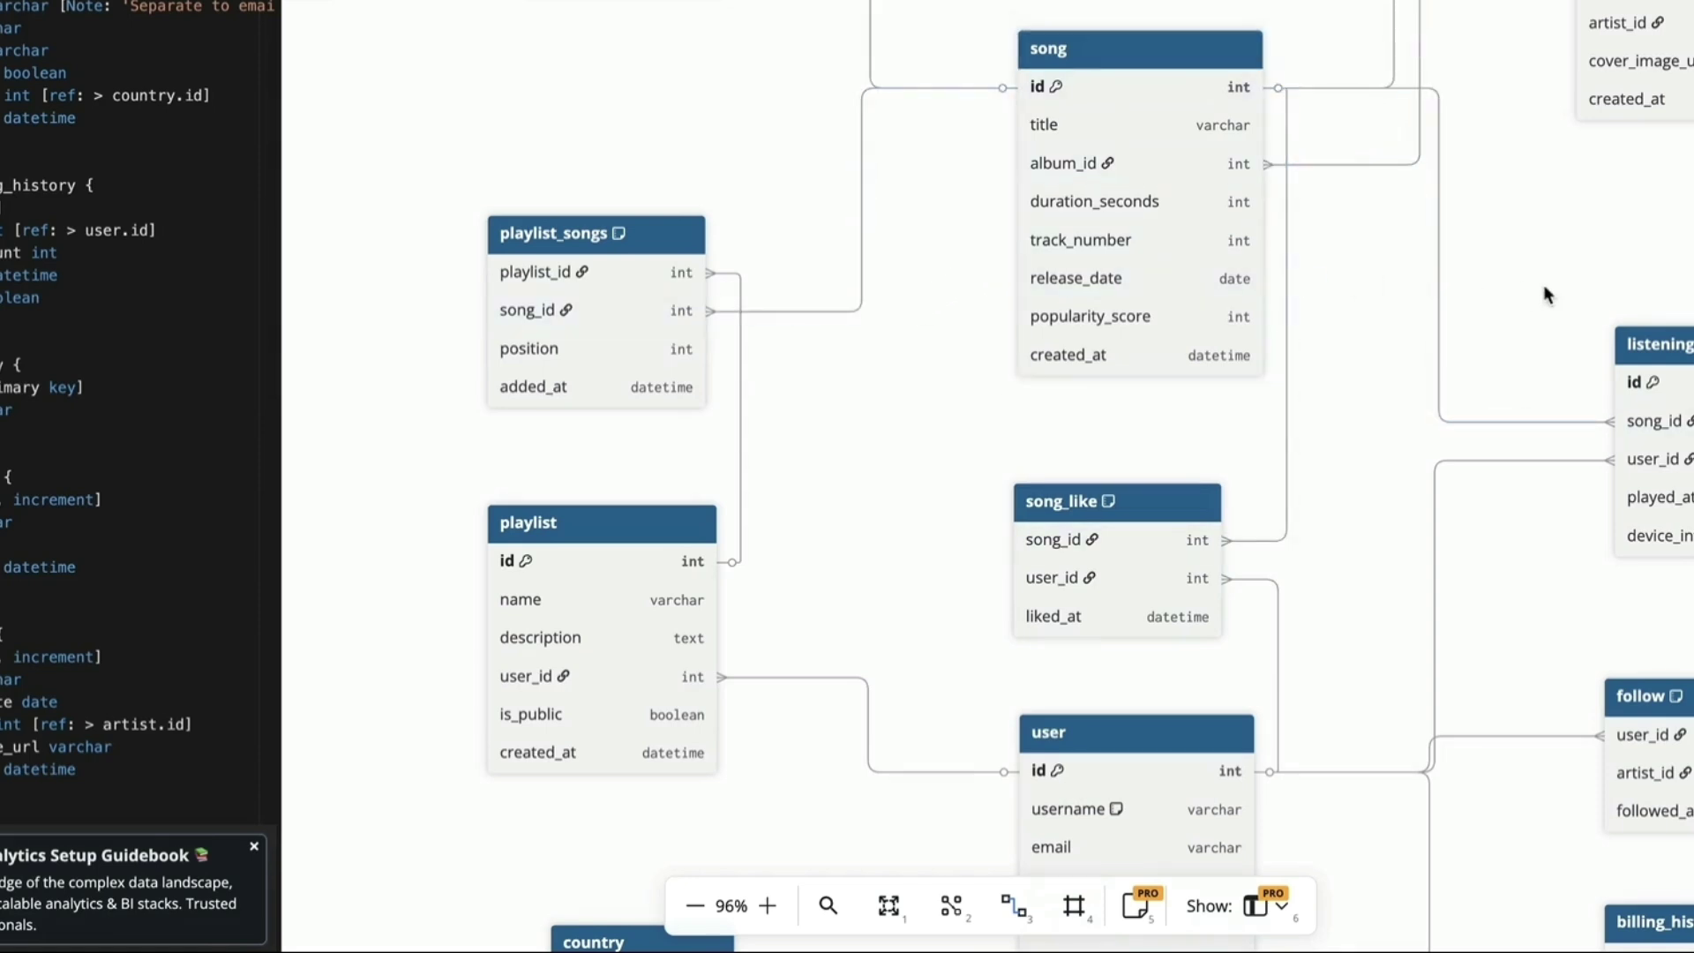
Step: Pan right toward the listening_history and follow tables beside user
drag(1543, 285, 1026, 284)
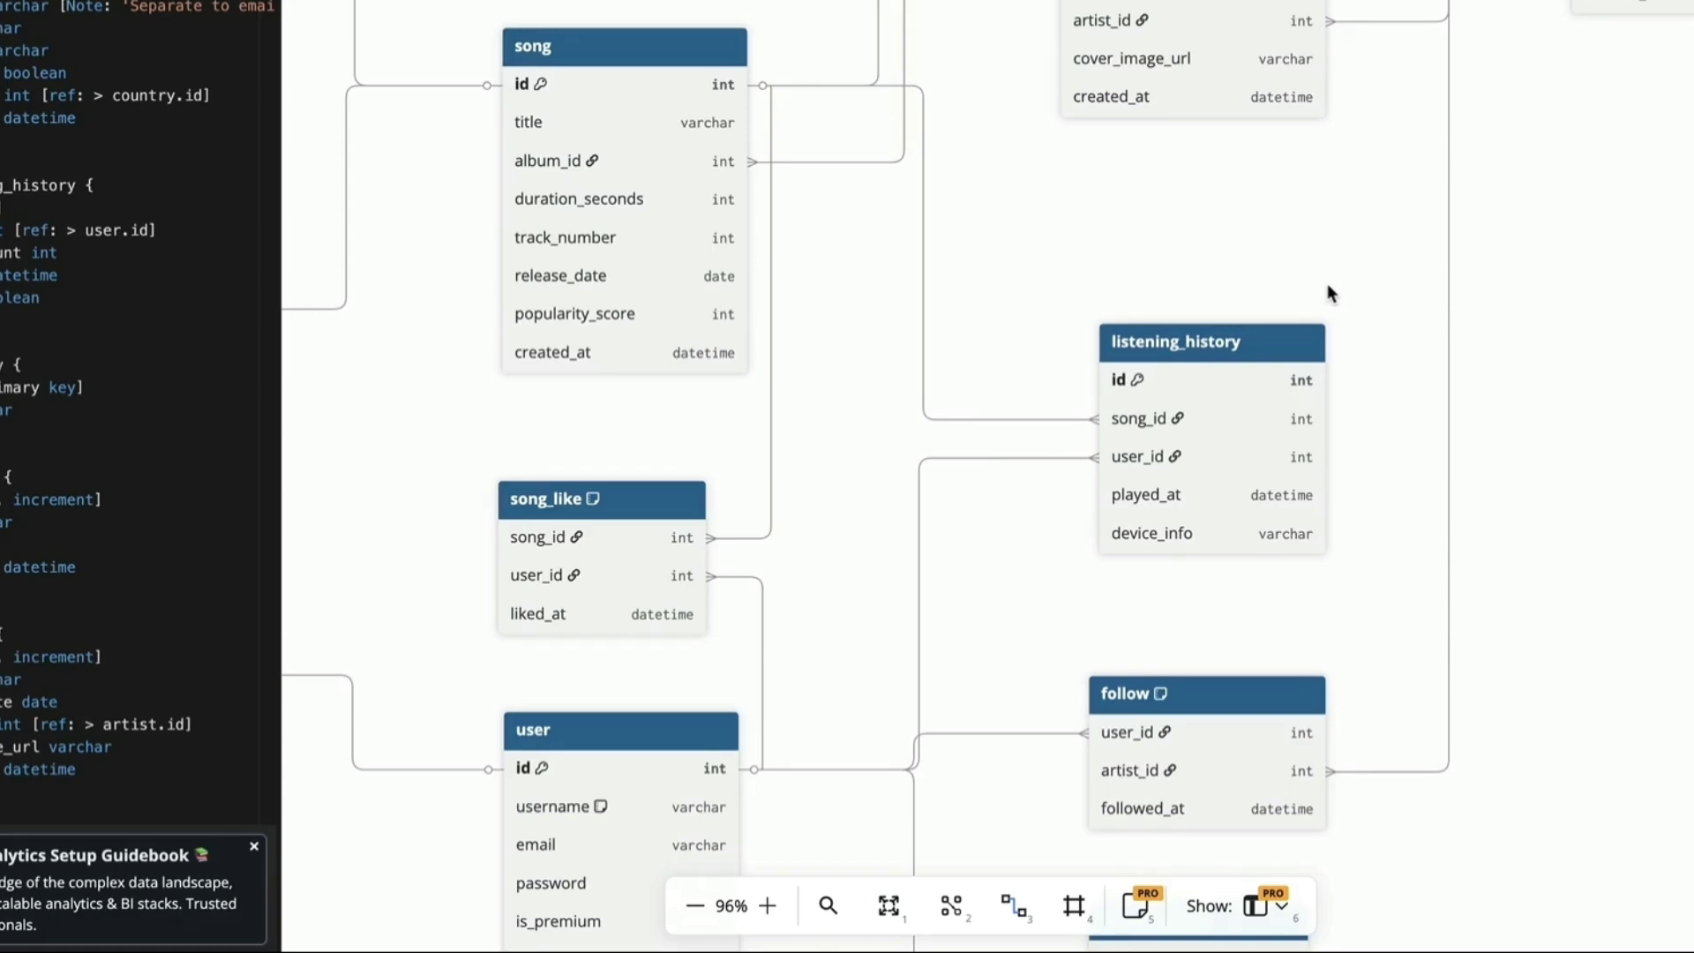
scroll(1328, 283, down, 4)
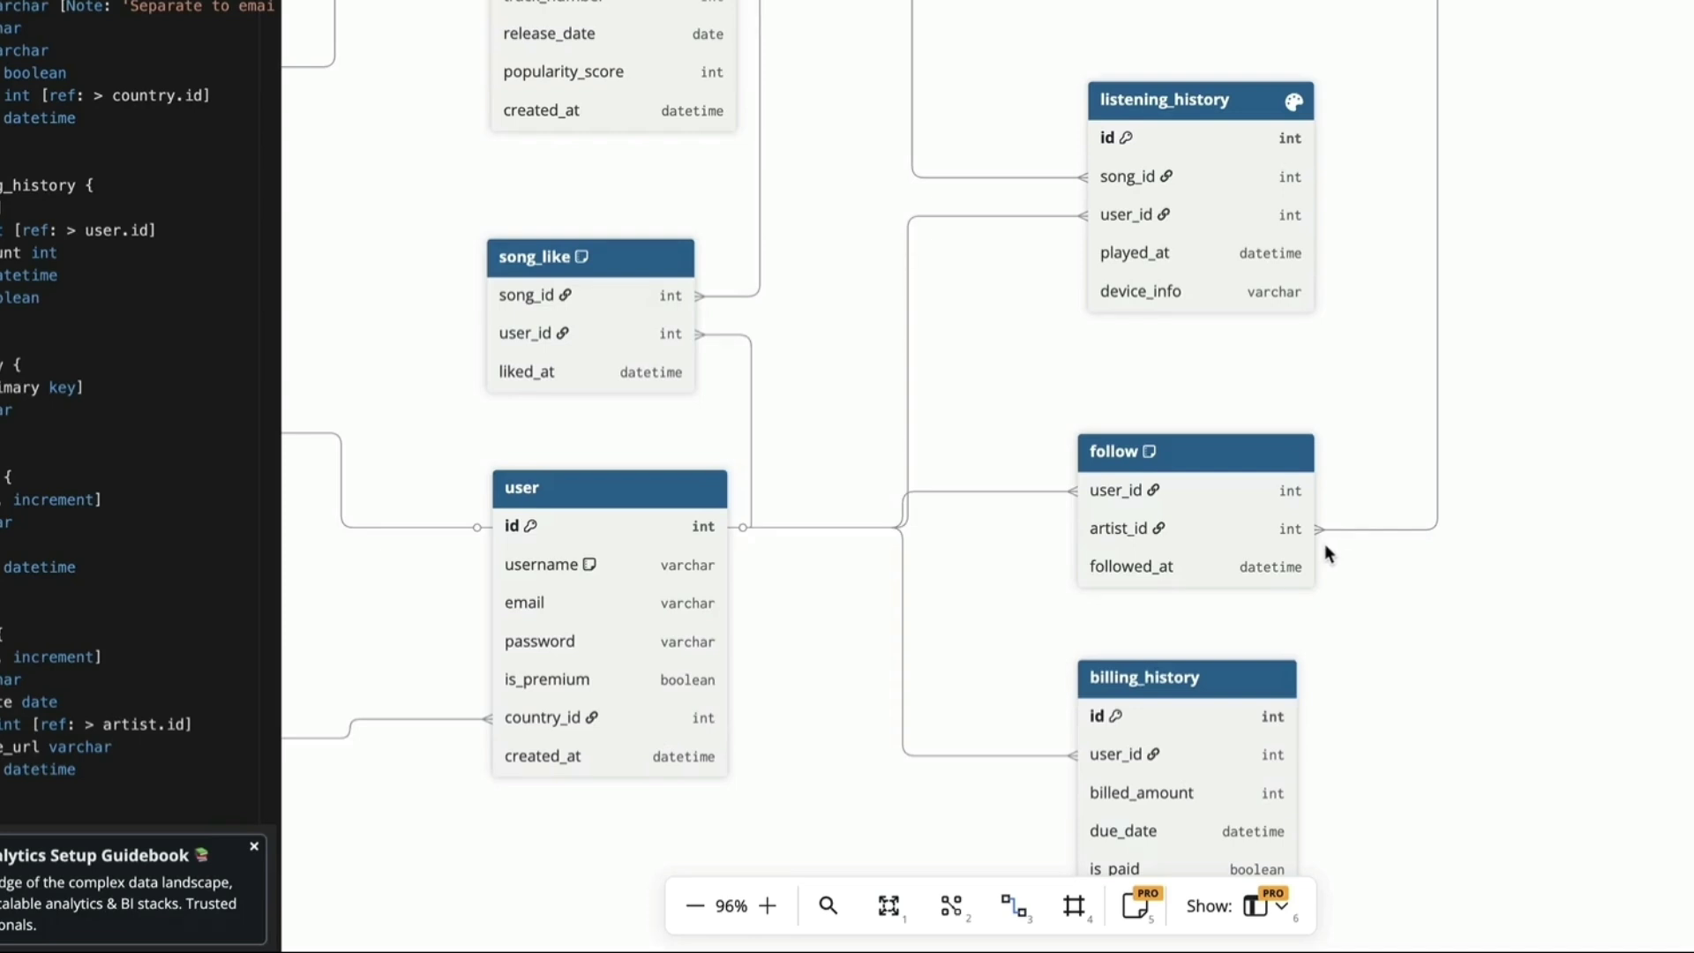
drag(906, 366, 1002, 383)
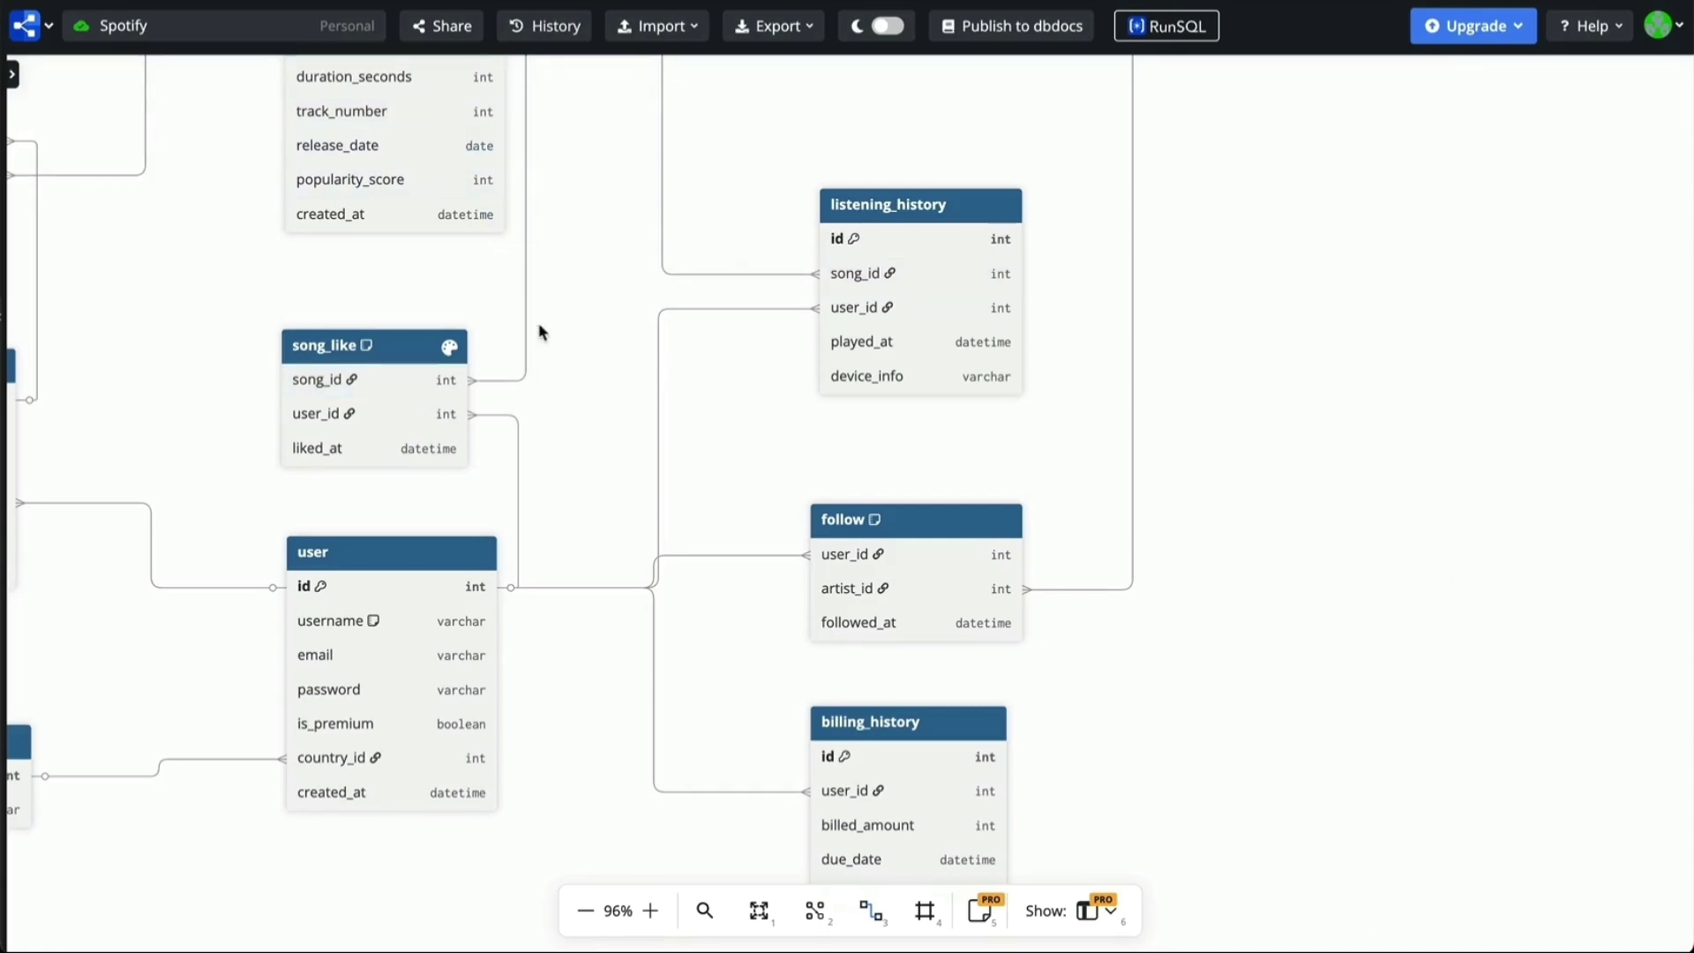
Step: Zoom to fit so every table of the Spotify schema is visible
click(759, 911)
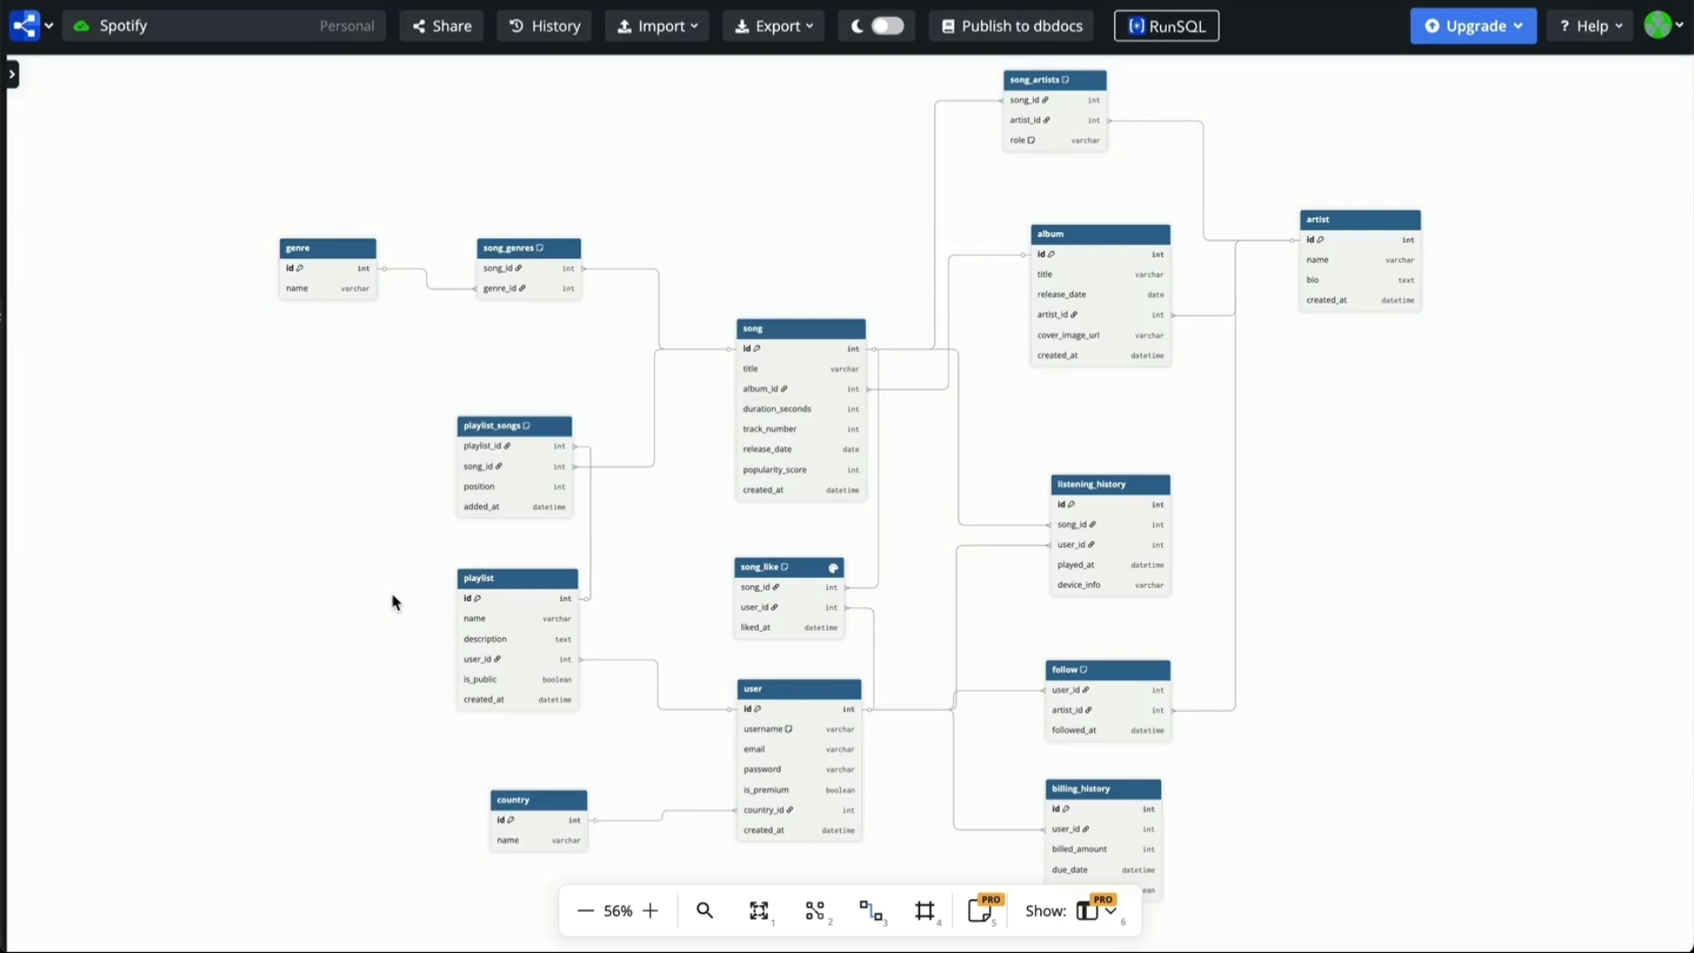